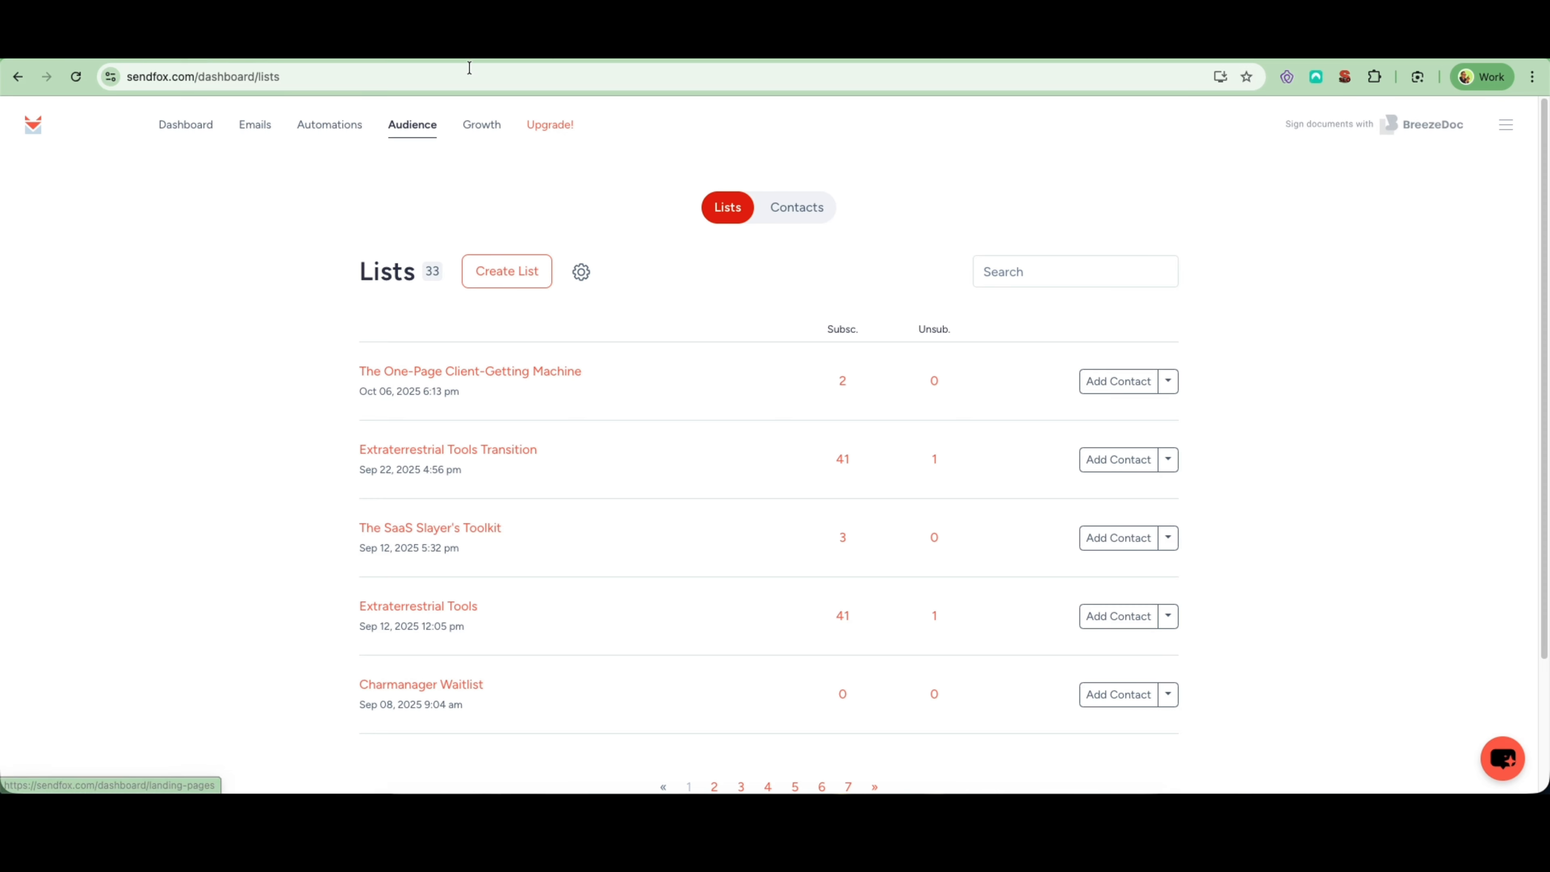
- Find the embeddable form "The One-Page Client-Getting Machine" among the growth forms and open it for editing
{"action": "left_click", "coordinate": [328, 130]}
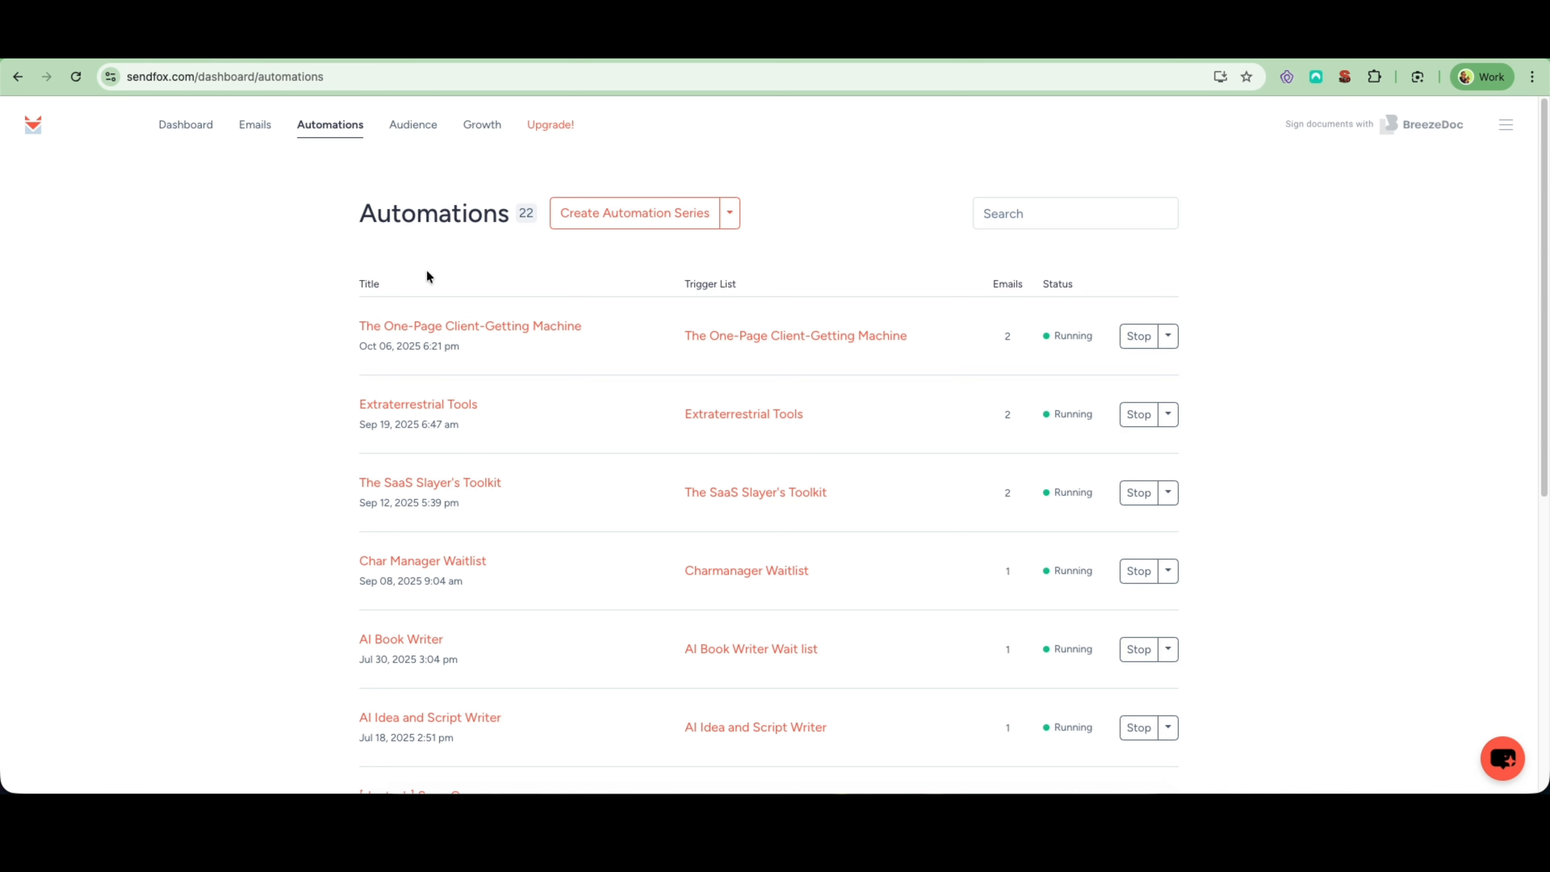
{"action": "left_click", "coordinate": [481, 127]}
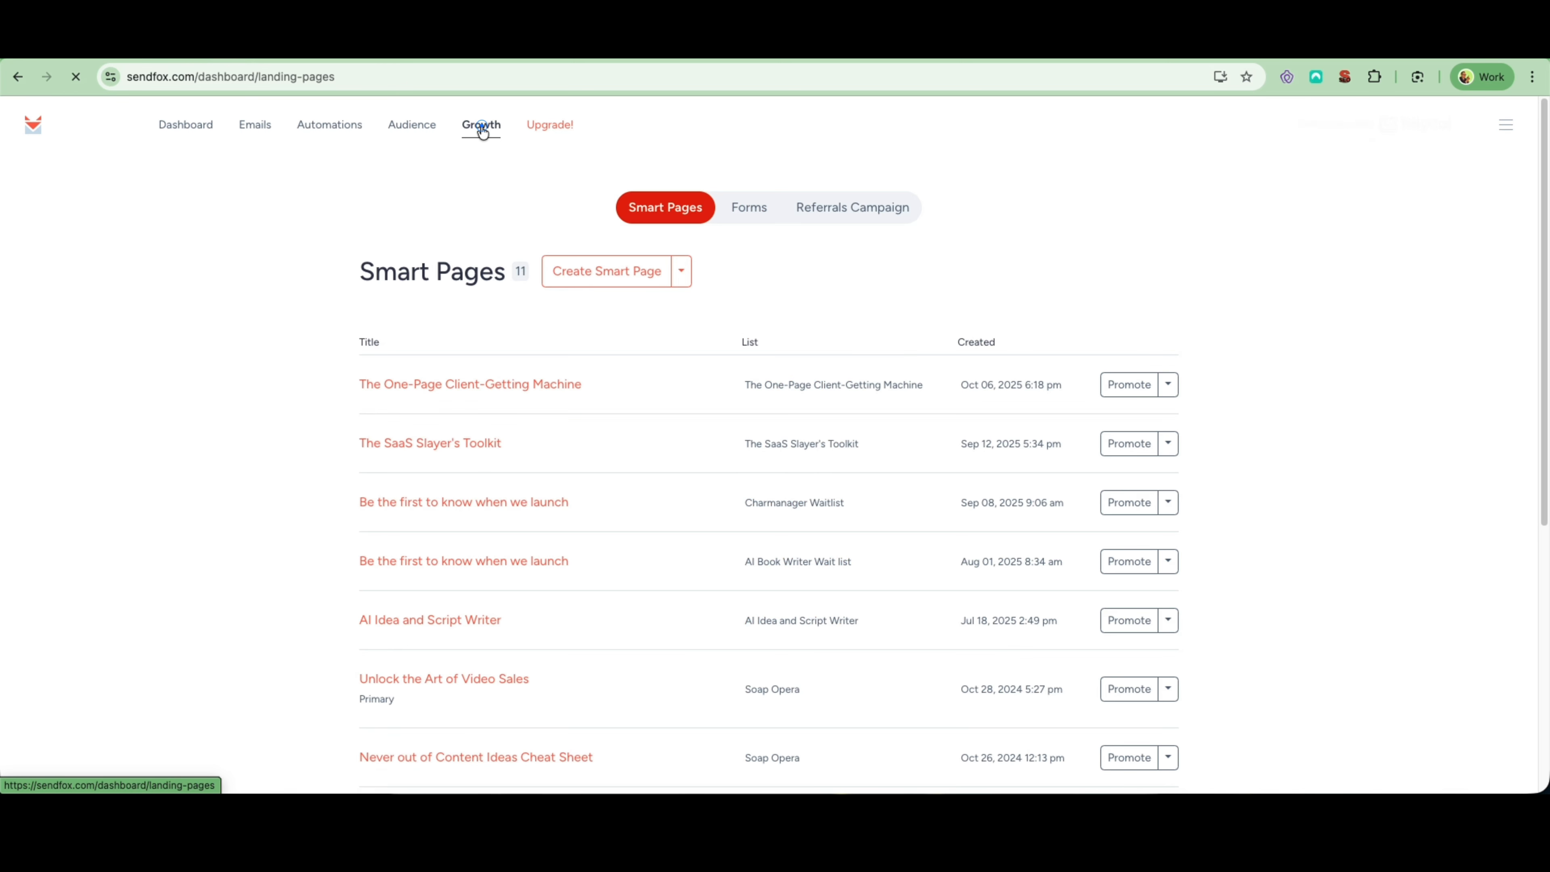
{"action": "left_click", "coordinate": [746, 216]}
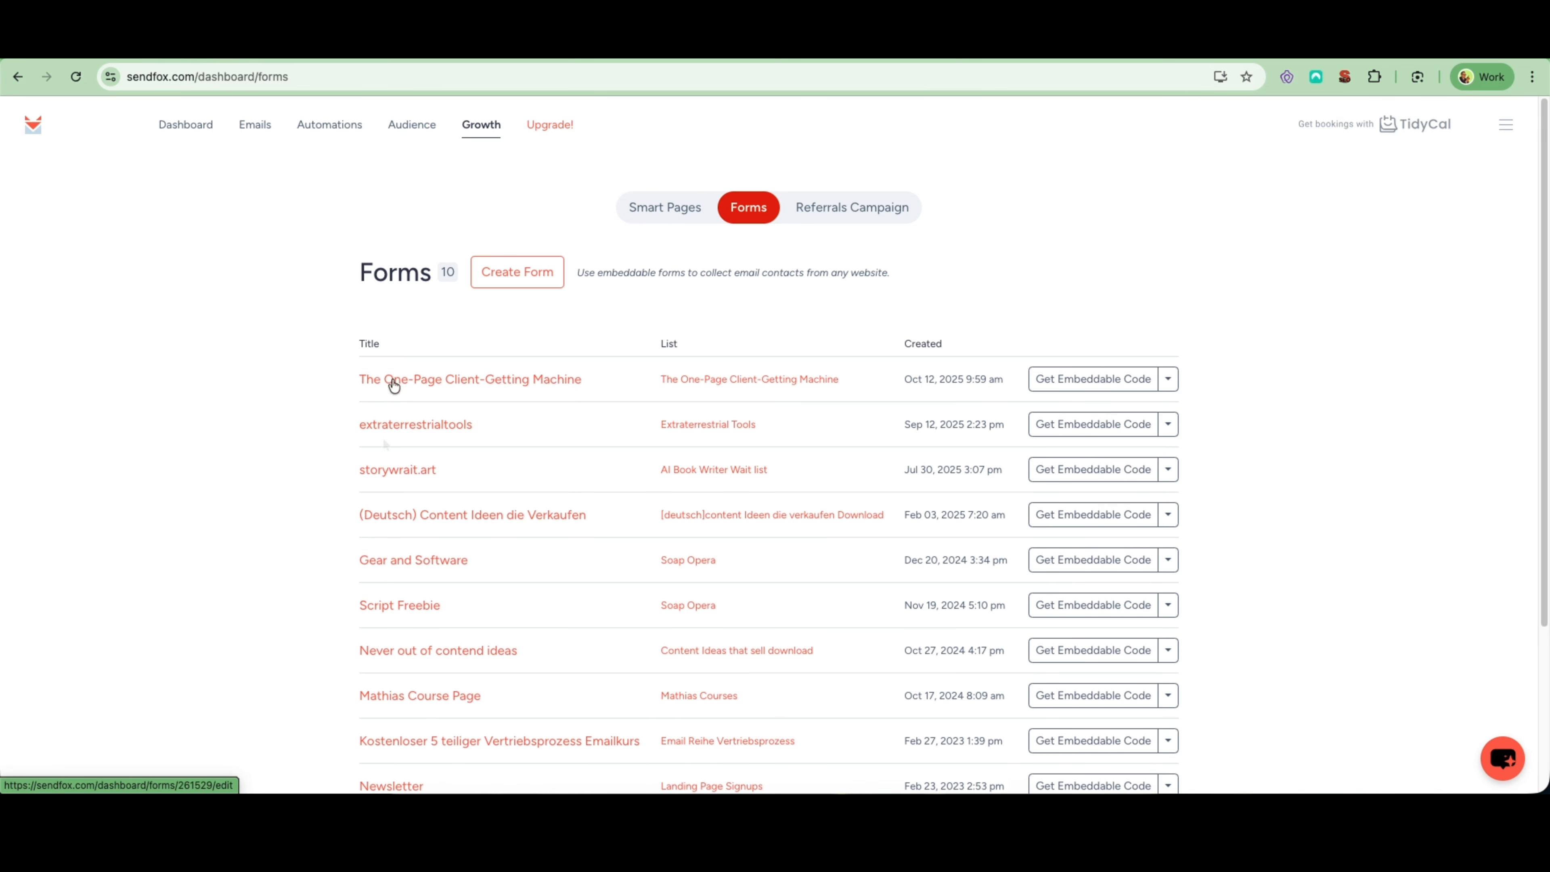
{"action": "left_click", "coordinate": [1167, 380]}
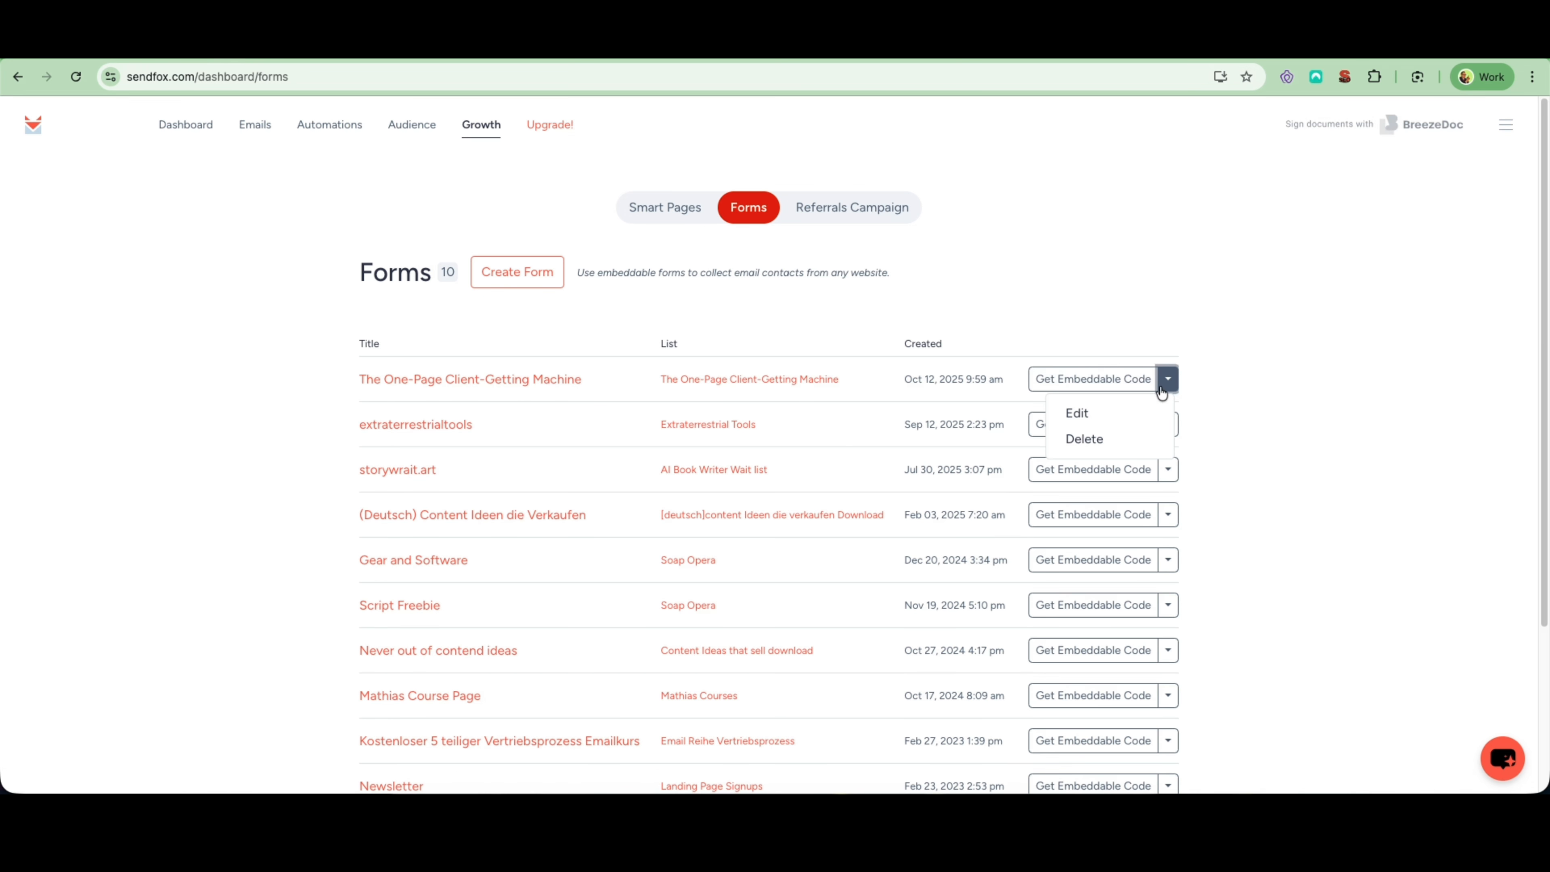
{"action": "left_click", "coordinate": [1112, 414]}
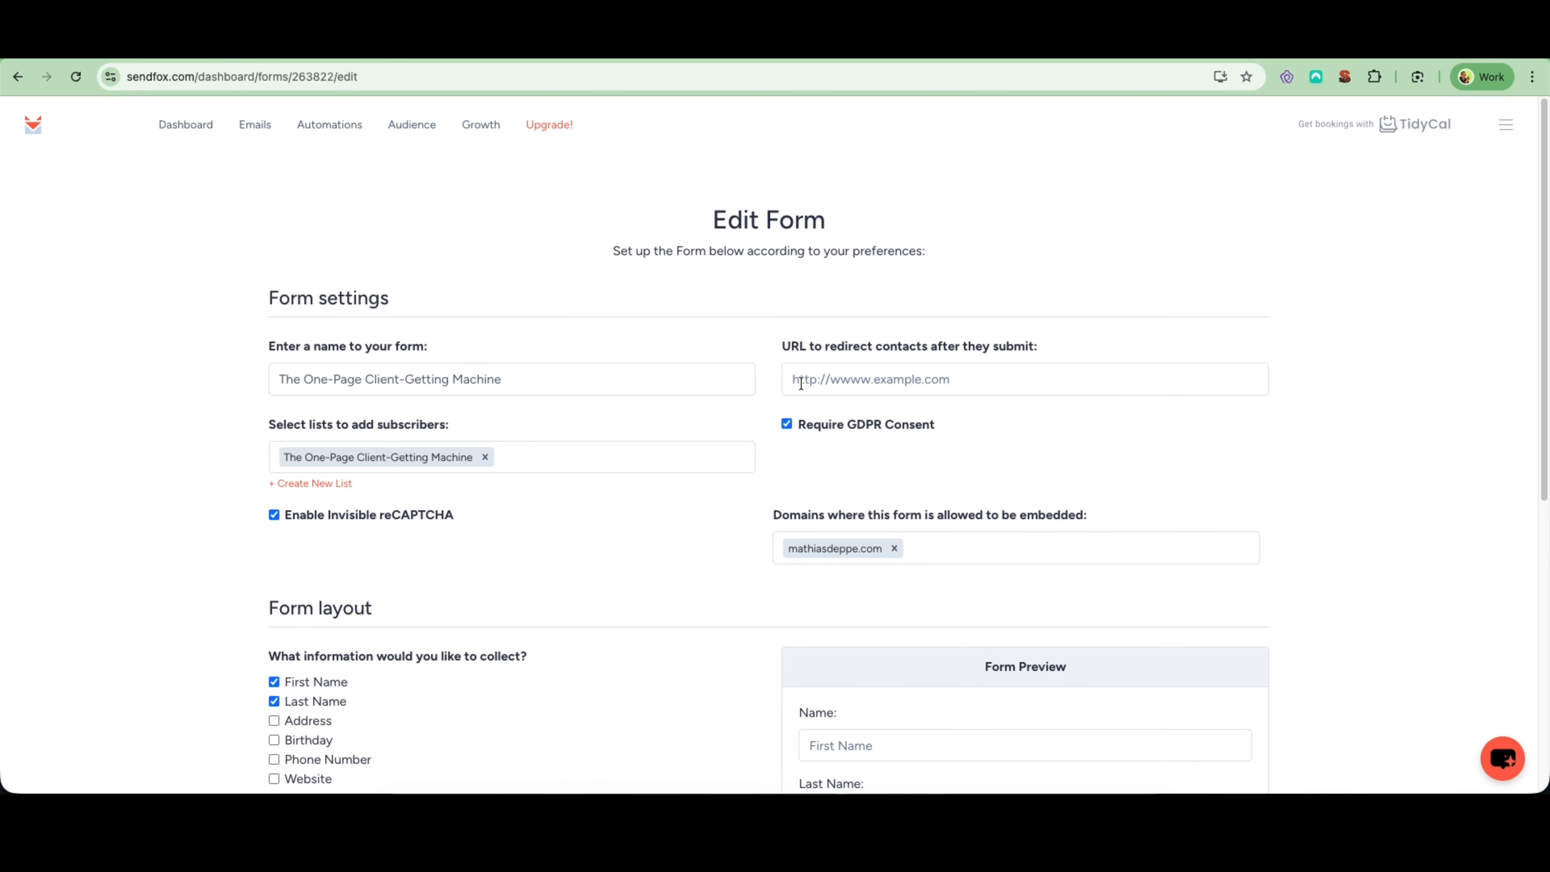
- Review the form's settings, collected fields and preview, and update it to generate its embeddable code
{"action": "scroll", "coordinate": [751, 486], "scroll_direction": "down", "scroll_amount": 3}
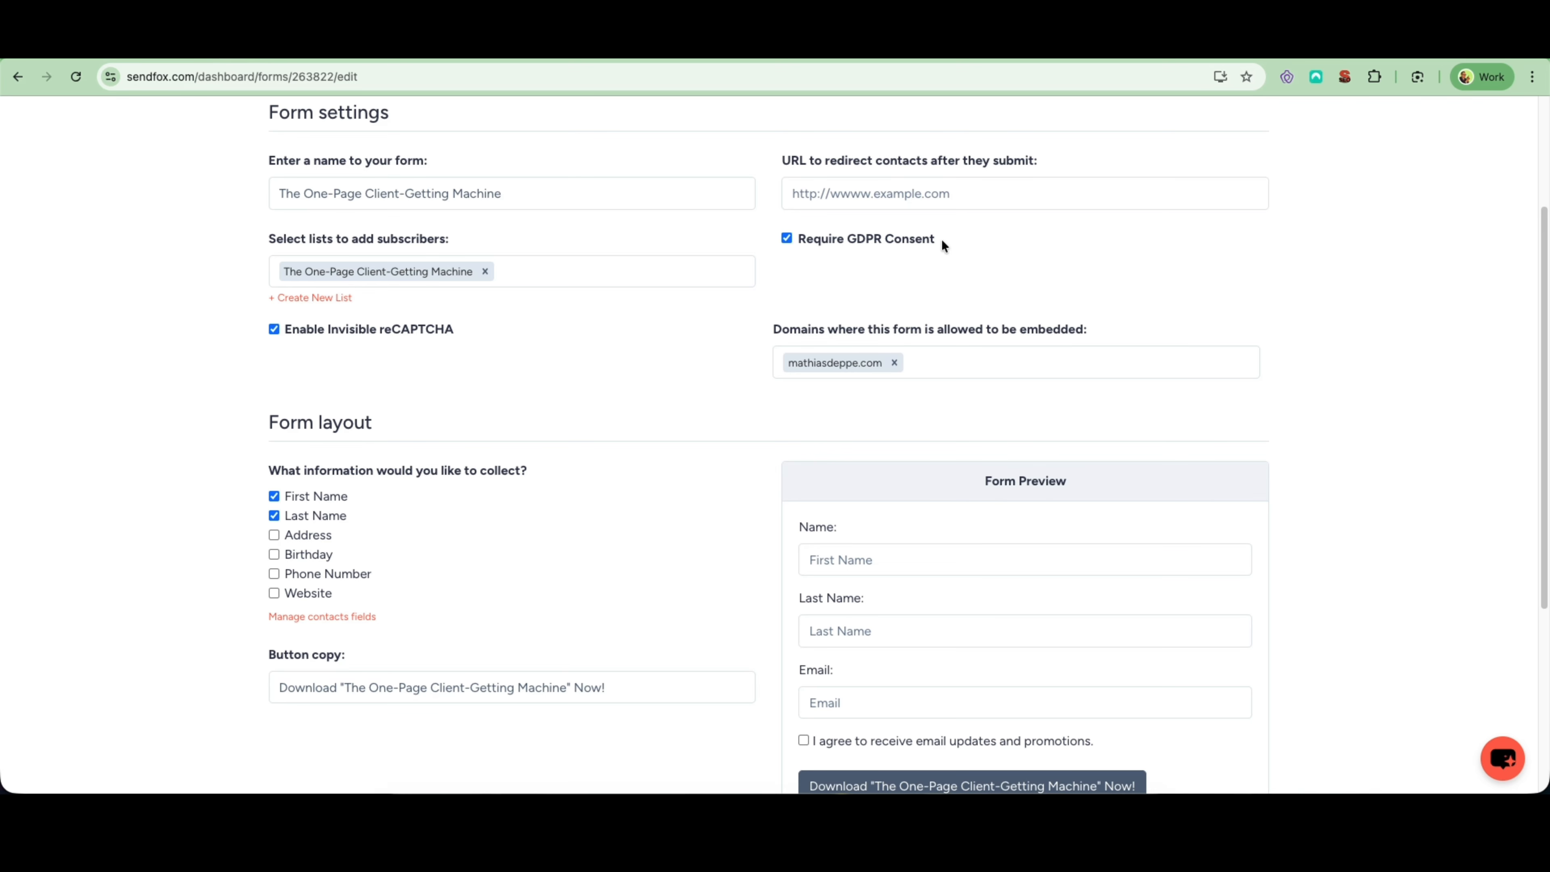
{"action": "scroll", "coordinate": [928, 379], "scroll_direction": "down", "scroll_amount": 1}
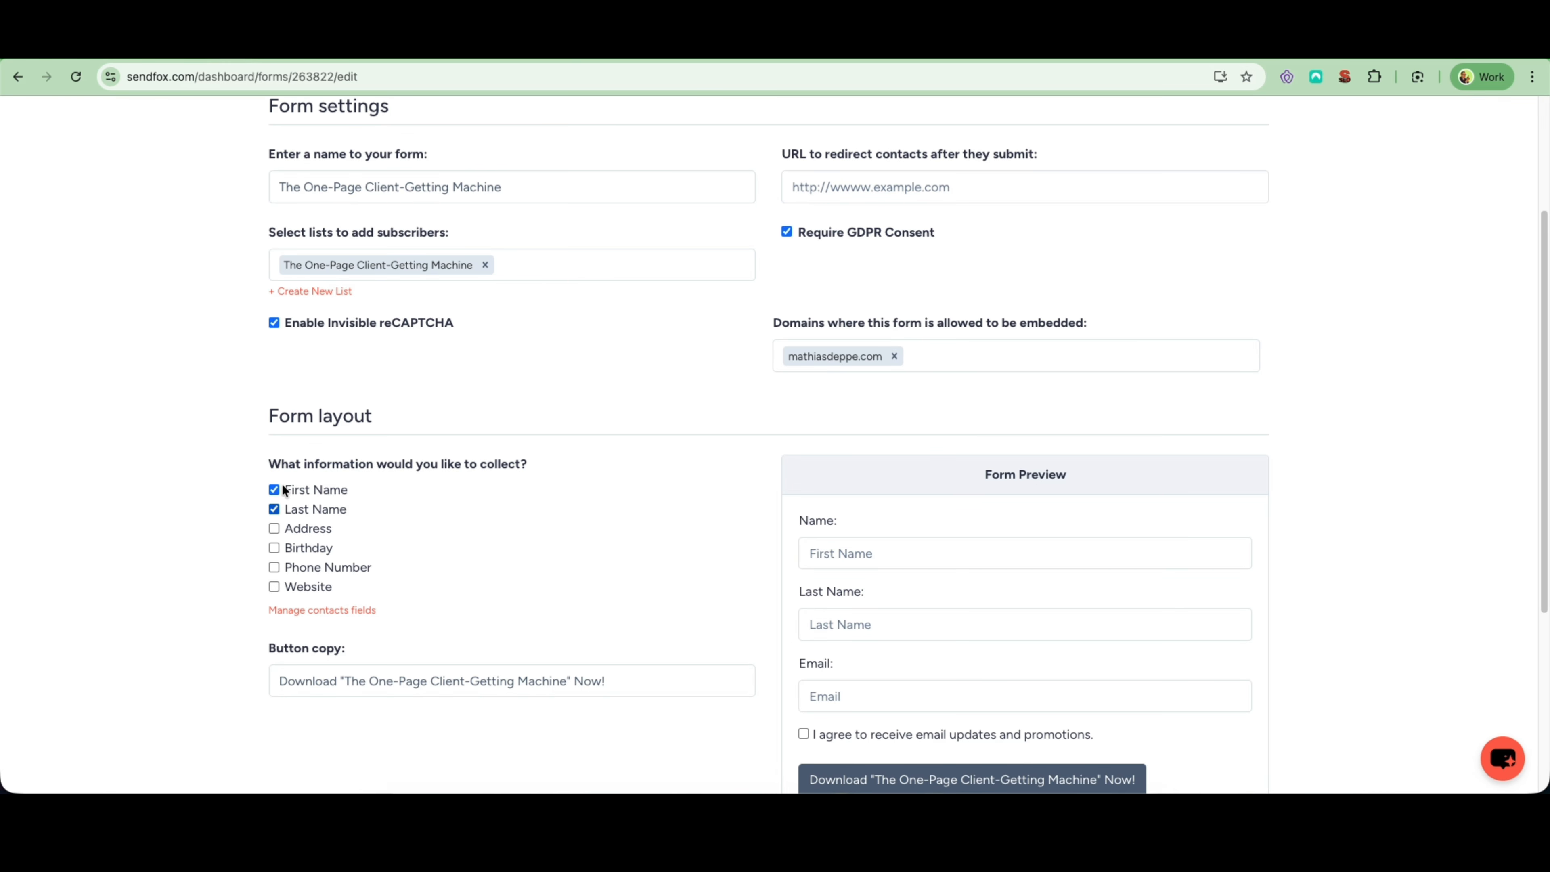
{"action": "scroll", "coordinate": [813, 445], "scroll_direction": "down", "scroll_amount": 5}
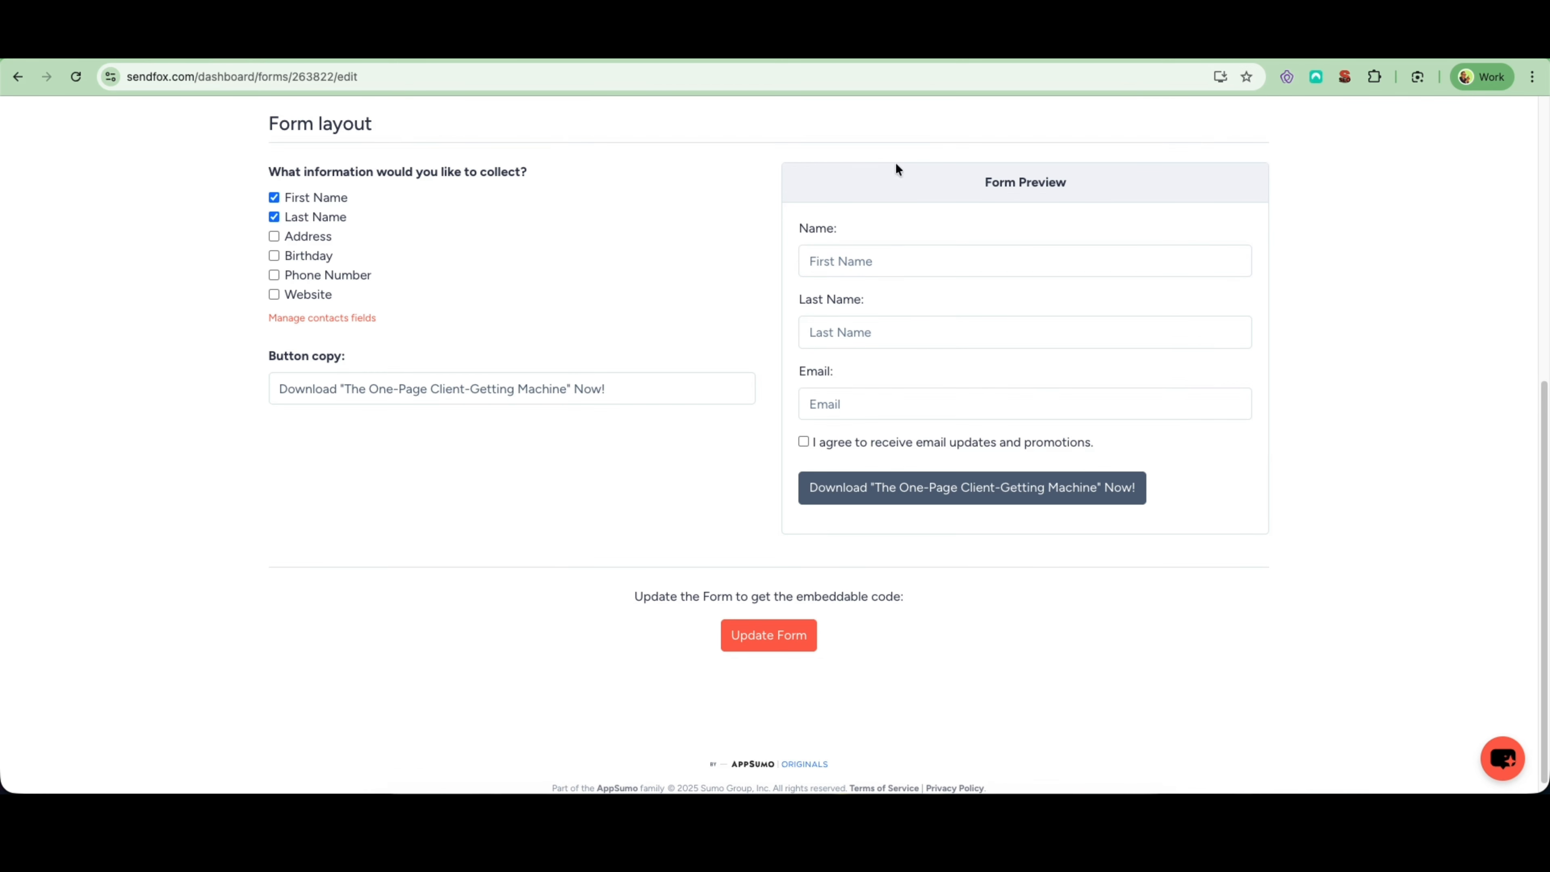
{"action": "left_click", "coordinate": [774, 647]}
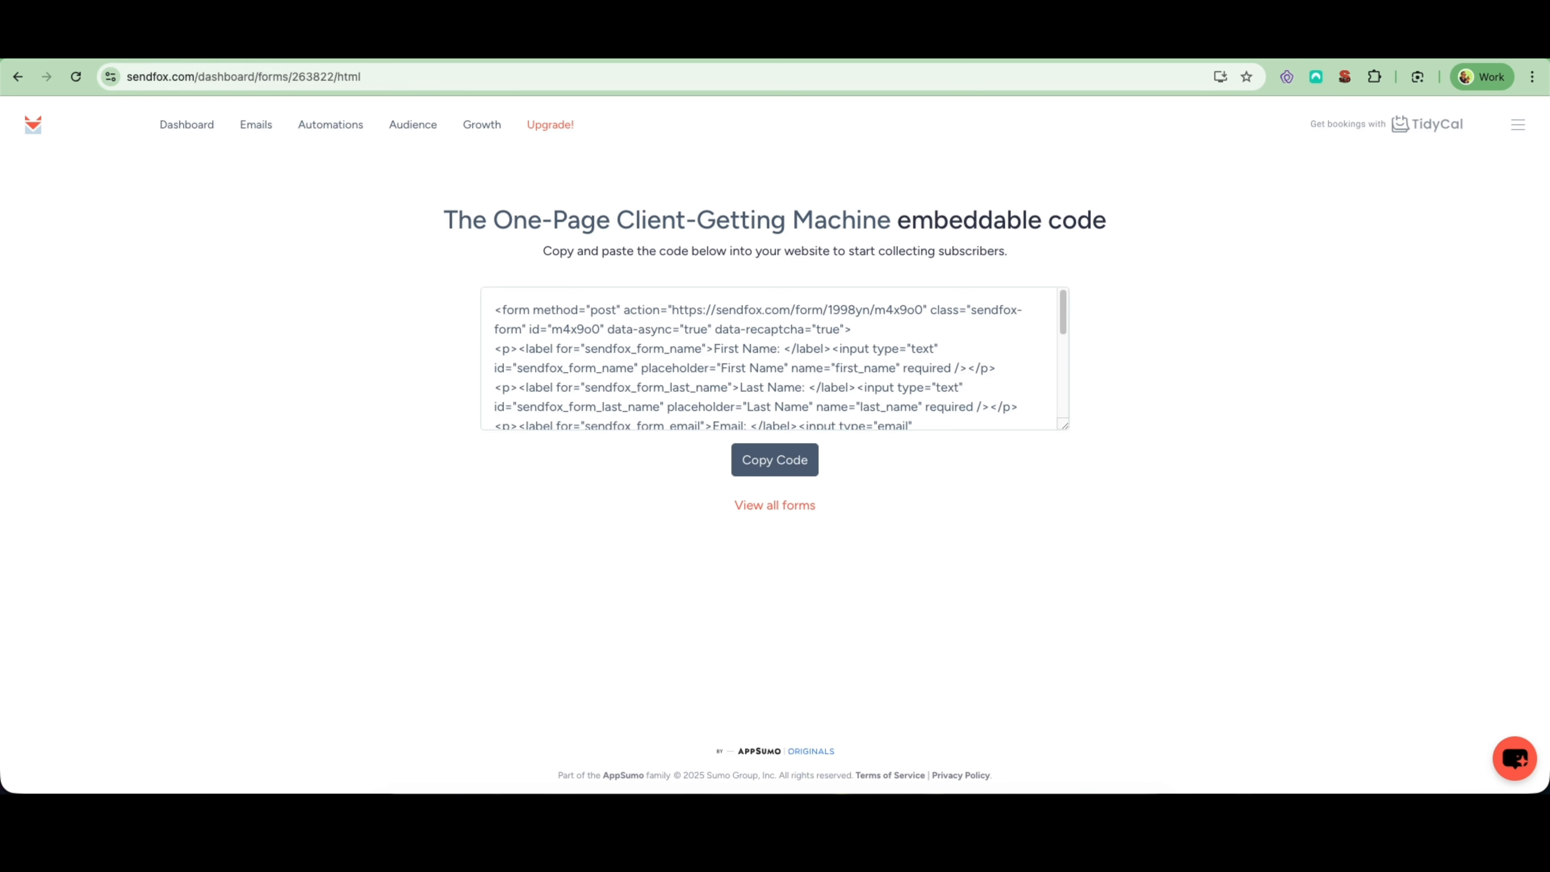
- Switch to Forento and look through the downloadables list for "The One-Page Client-Getting Machine"
{"action": "left_click", "coordinate": [120, 46]}
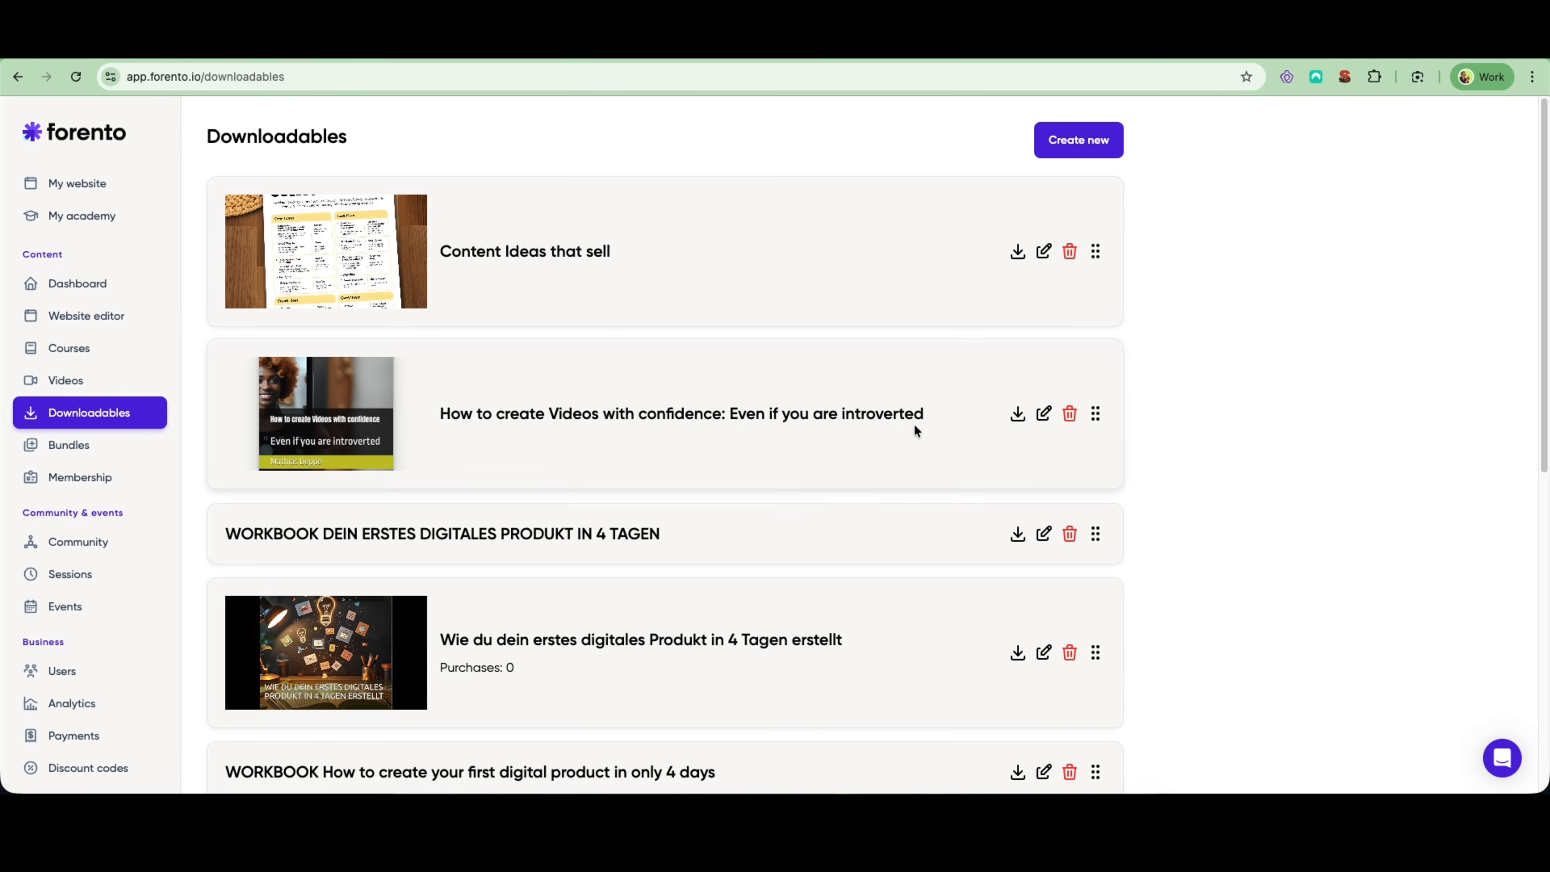
{"action": "scroll", "coordinate": [912, 433], "scroll_direction": "down", "scroll_amount": 10}
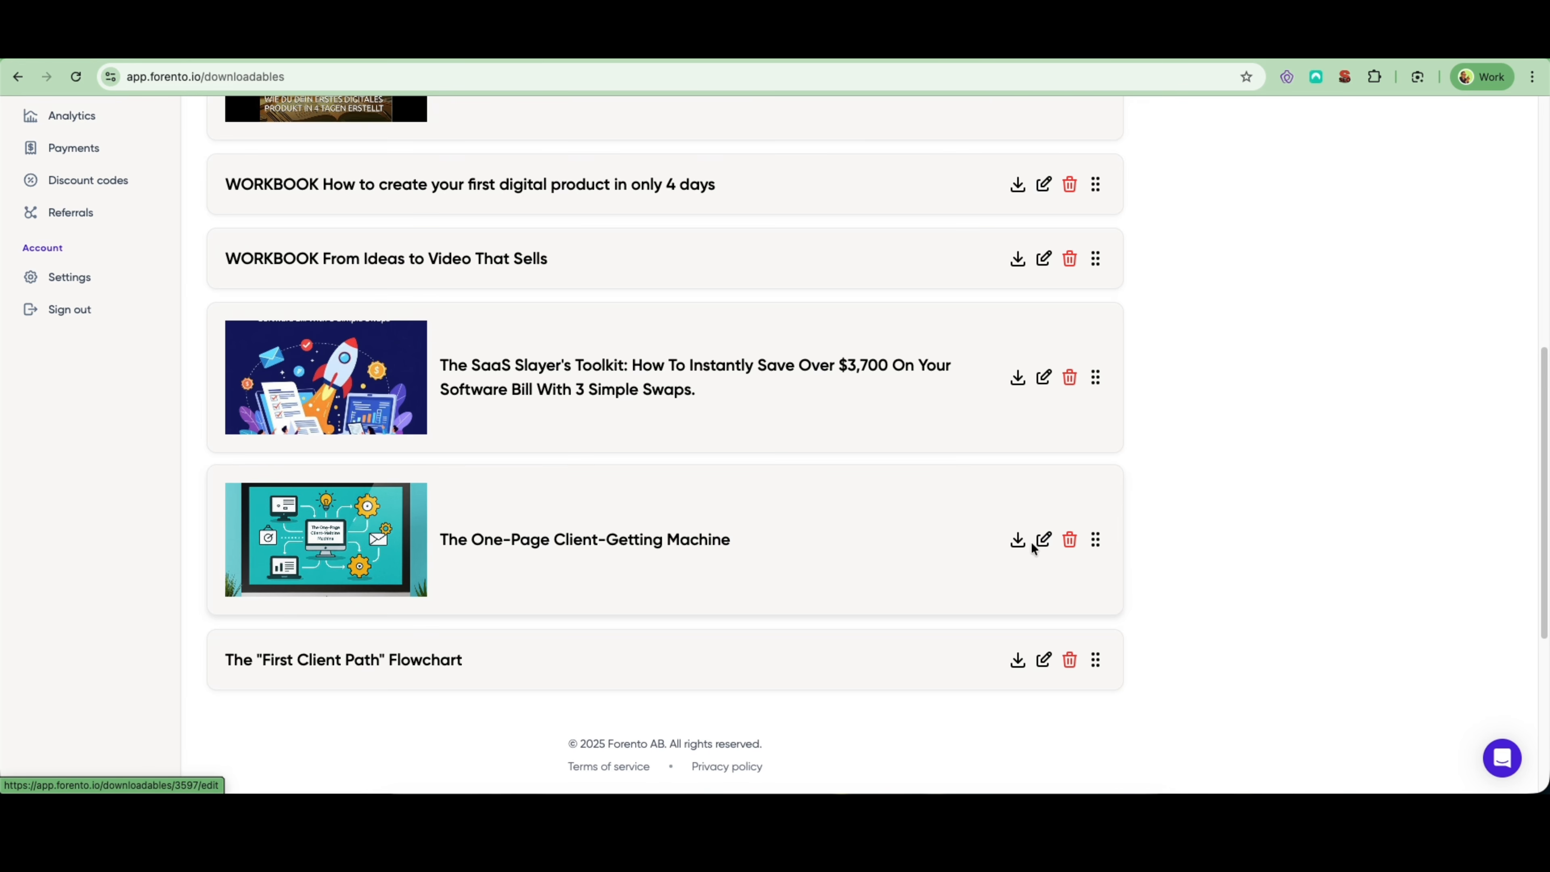
{"action": "scroll", "coordinate": [1044, 541], "scroll_direction": "up", "scroll_amount": 10}
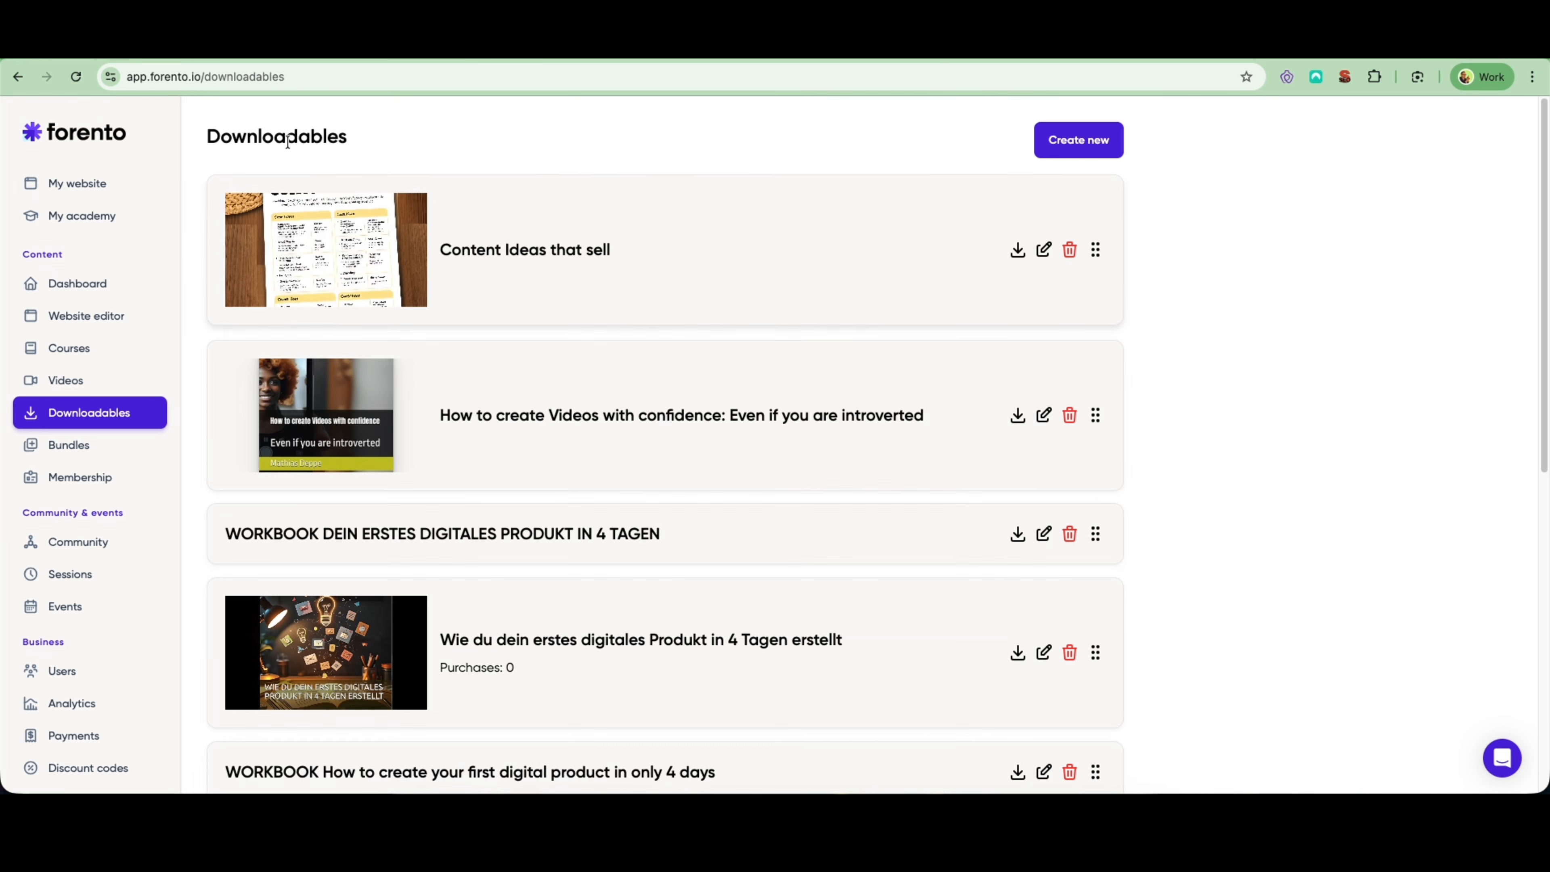
- Start a new downloadable and review its file, basic information, product status and access control options
{"action": "left_click", "coordinate": [1067, 142]}
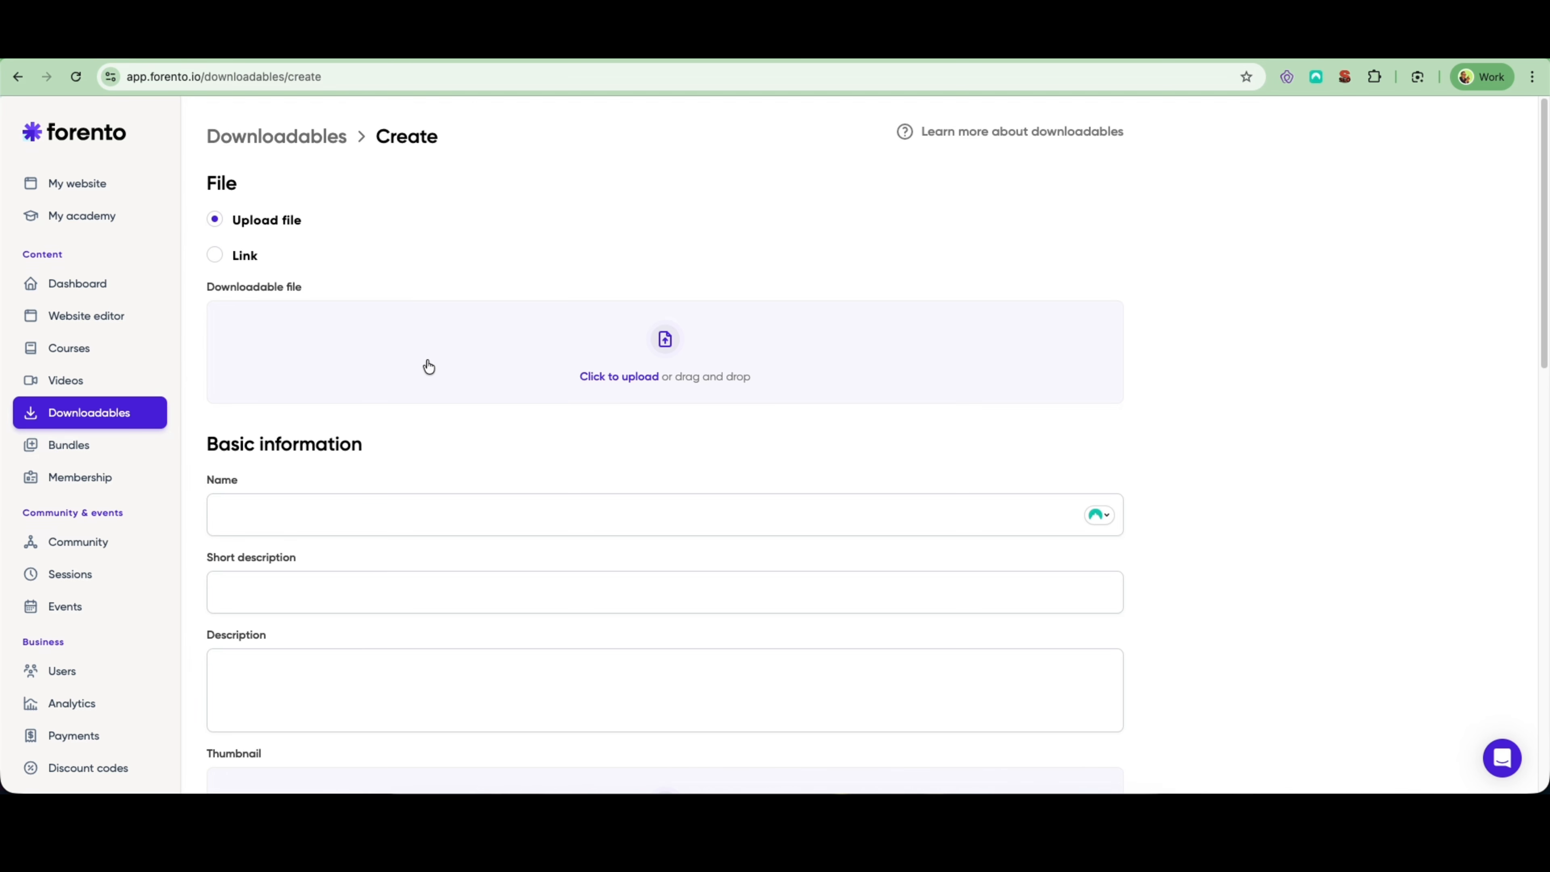
{"action": "scroll", "coordinate": [450, 358], "scroll_direction": "down", "scroll_amount": 15}
{"action": "scroll", "coordinate": [489, 366], "scroll_direction": "up", "scroll_amount": 10}
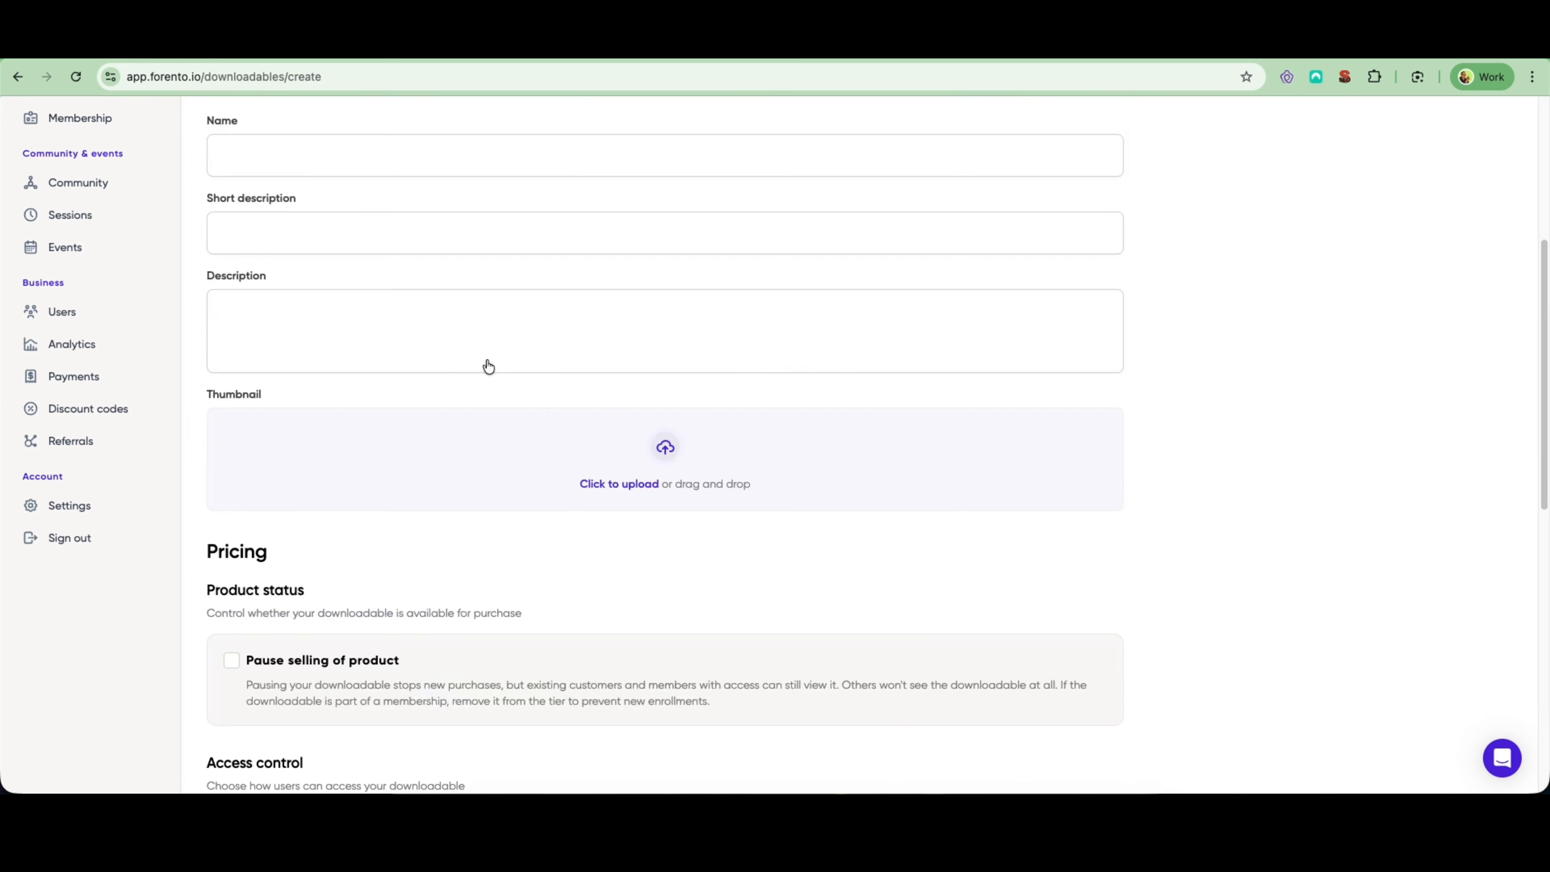
{"action": "scroll", "coordinate": [489, 364], "scroll_direction": "down", "scroll_amount": 8}
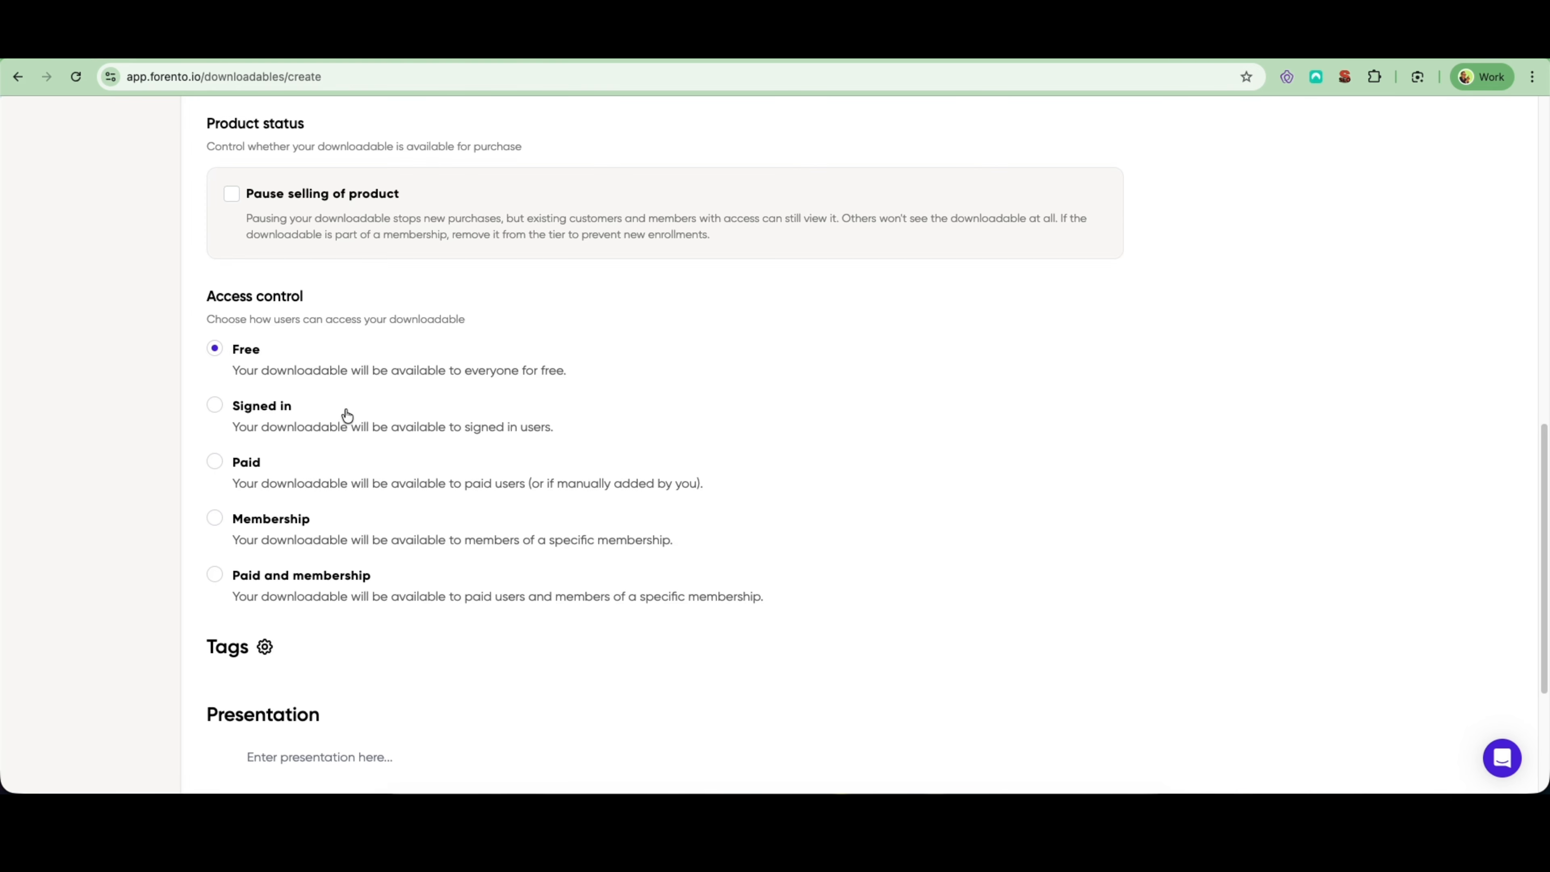
- Switch to the public download page of "The One-Page Client-Getting Machine" and look it over
{"action": "scroll", "coordinate": [379, 376], "scroll_direction": "up", "scroll_amount": 1}
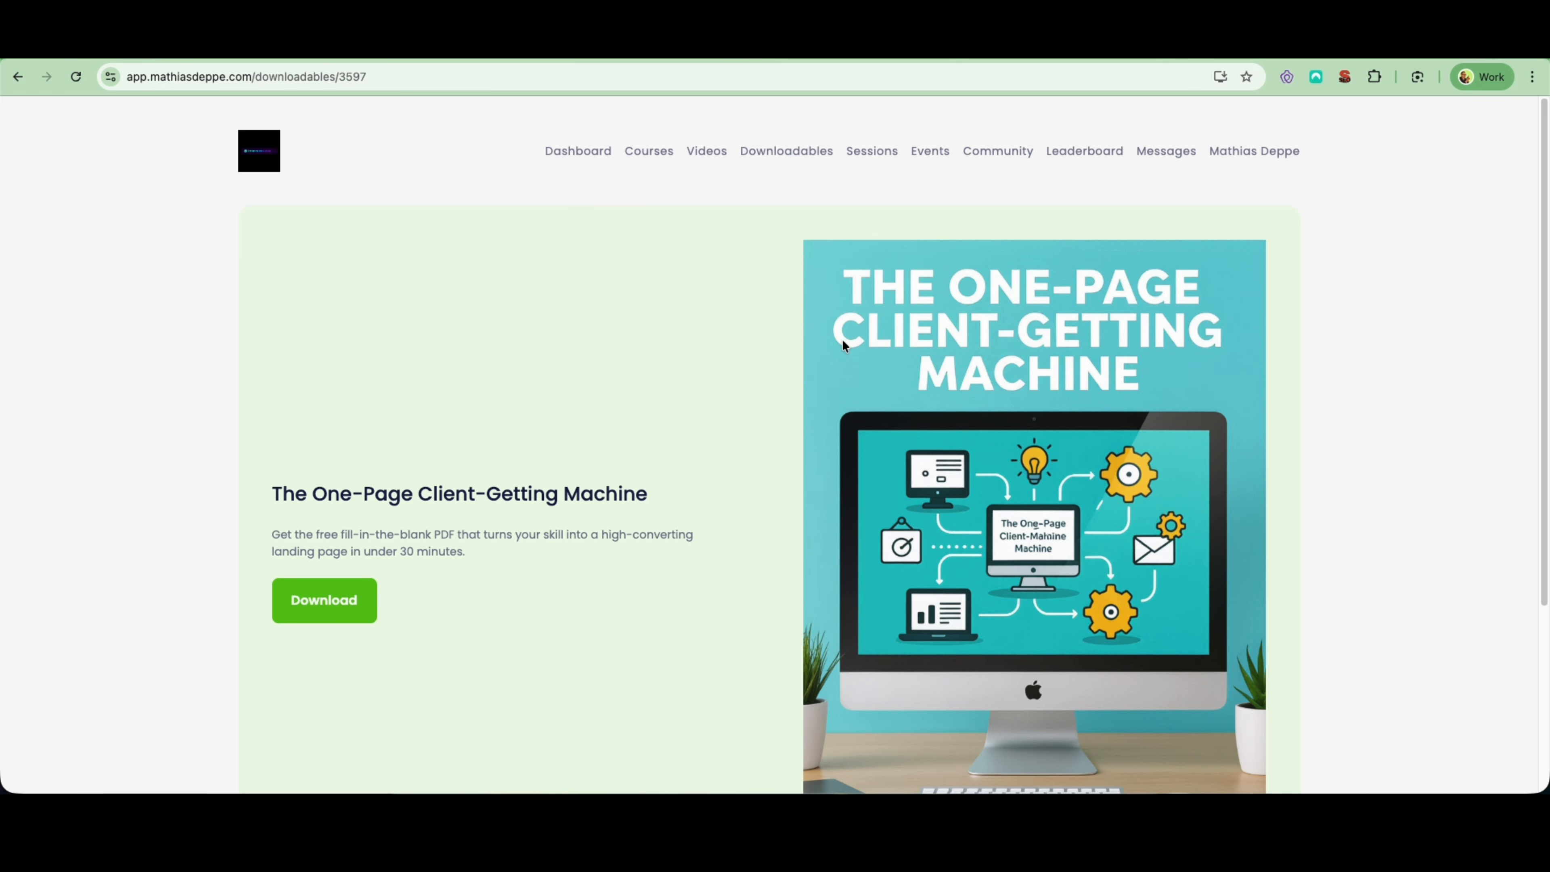
{"action": "scroll", "coordinate": [634, 351], "scroll_direction": "down", "scroll_amount": 1}
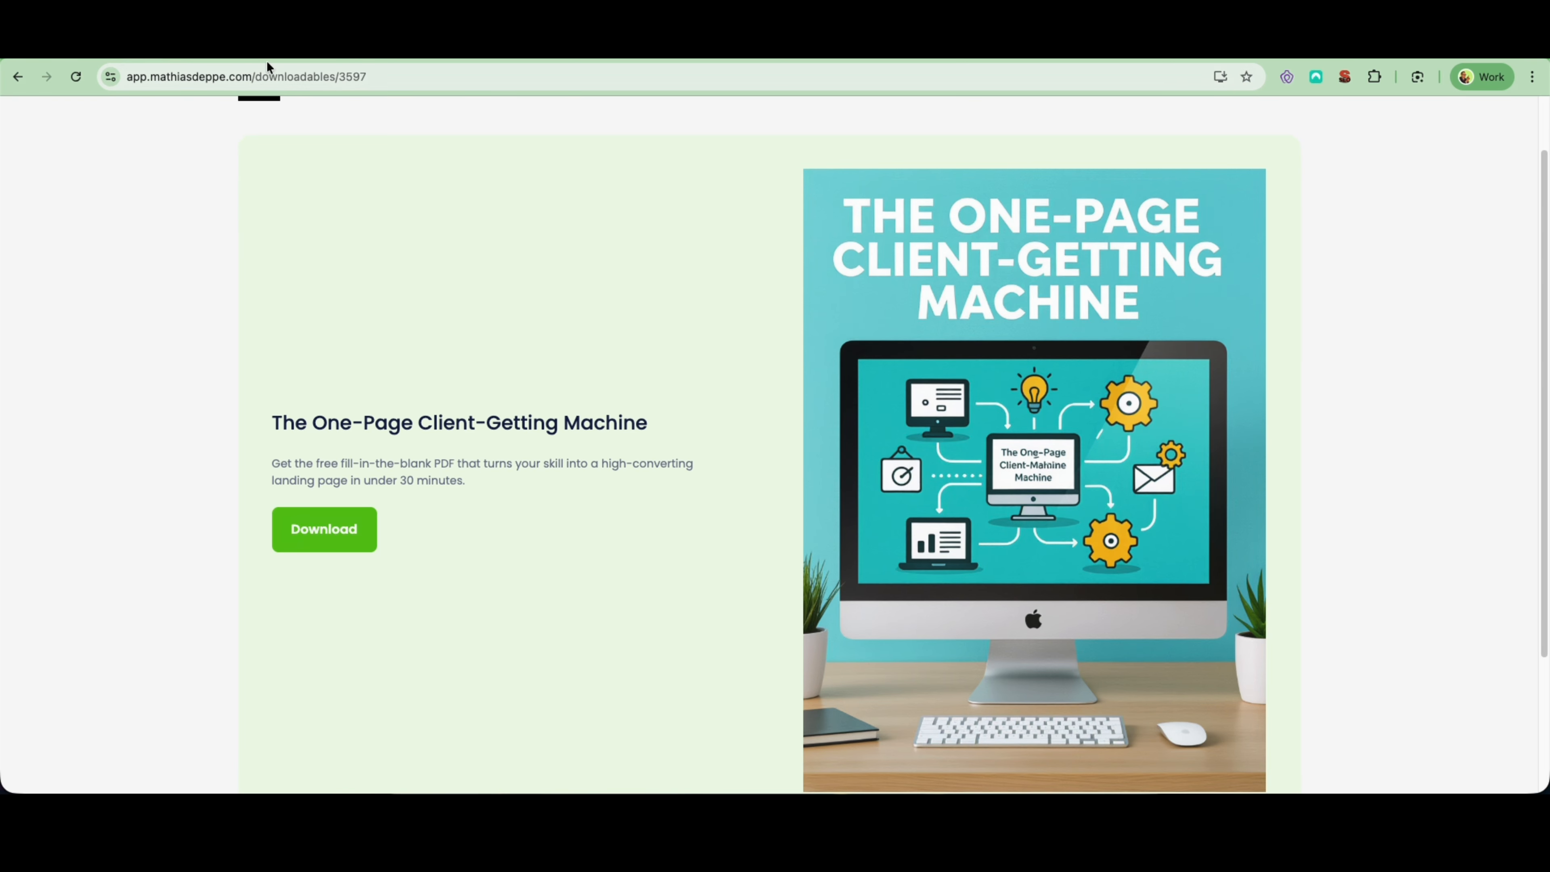
{"action": "scroll", "coordinate": [443, 356], "scroll_direction": "up", "scroll_amount": 1}
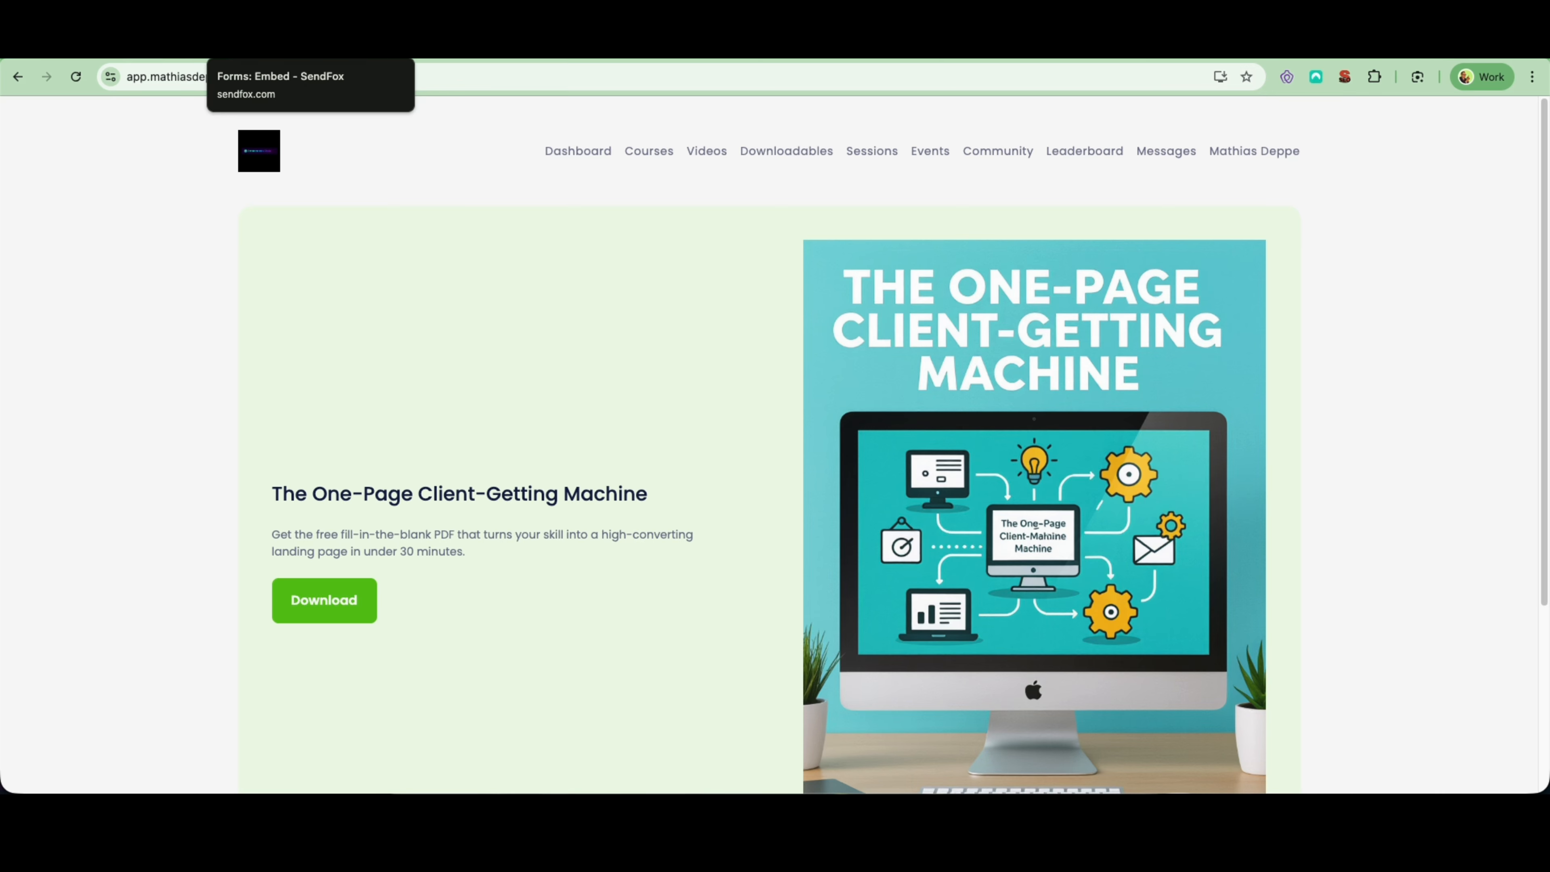
- Switch to the SendFox automation email and examine its content and the "Start Getting Clients." button's link settings
{"action": "left_click", "coordinate": [251, 44]}
{"action": "scroll", "coordinate": [624, 291], "scroll_direction": "up", "scroll_amount": 3}
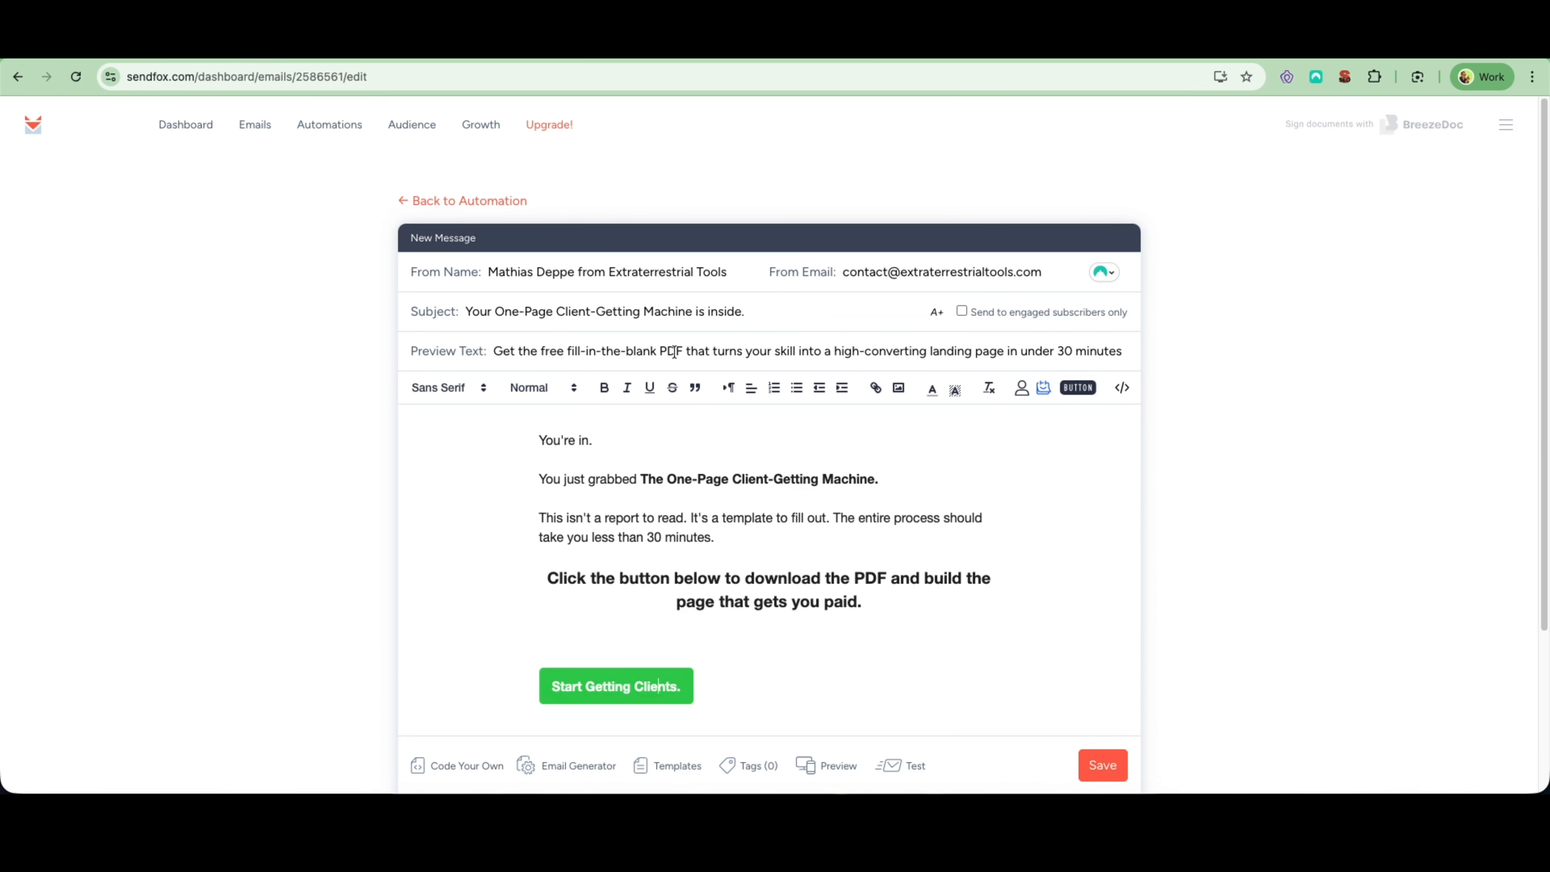
{"action": "scroll", "coordinate": [1021, 619], "scroll_direction": "down", "scroll_amount": 2}
{"action": "left_click", "coordinate": [621, 585]}
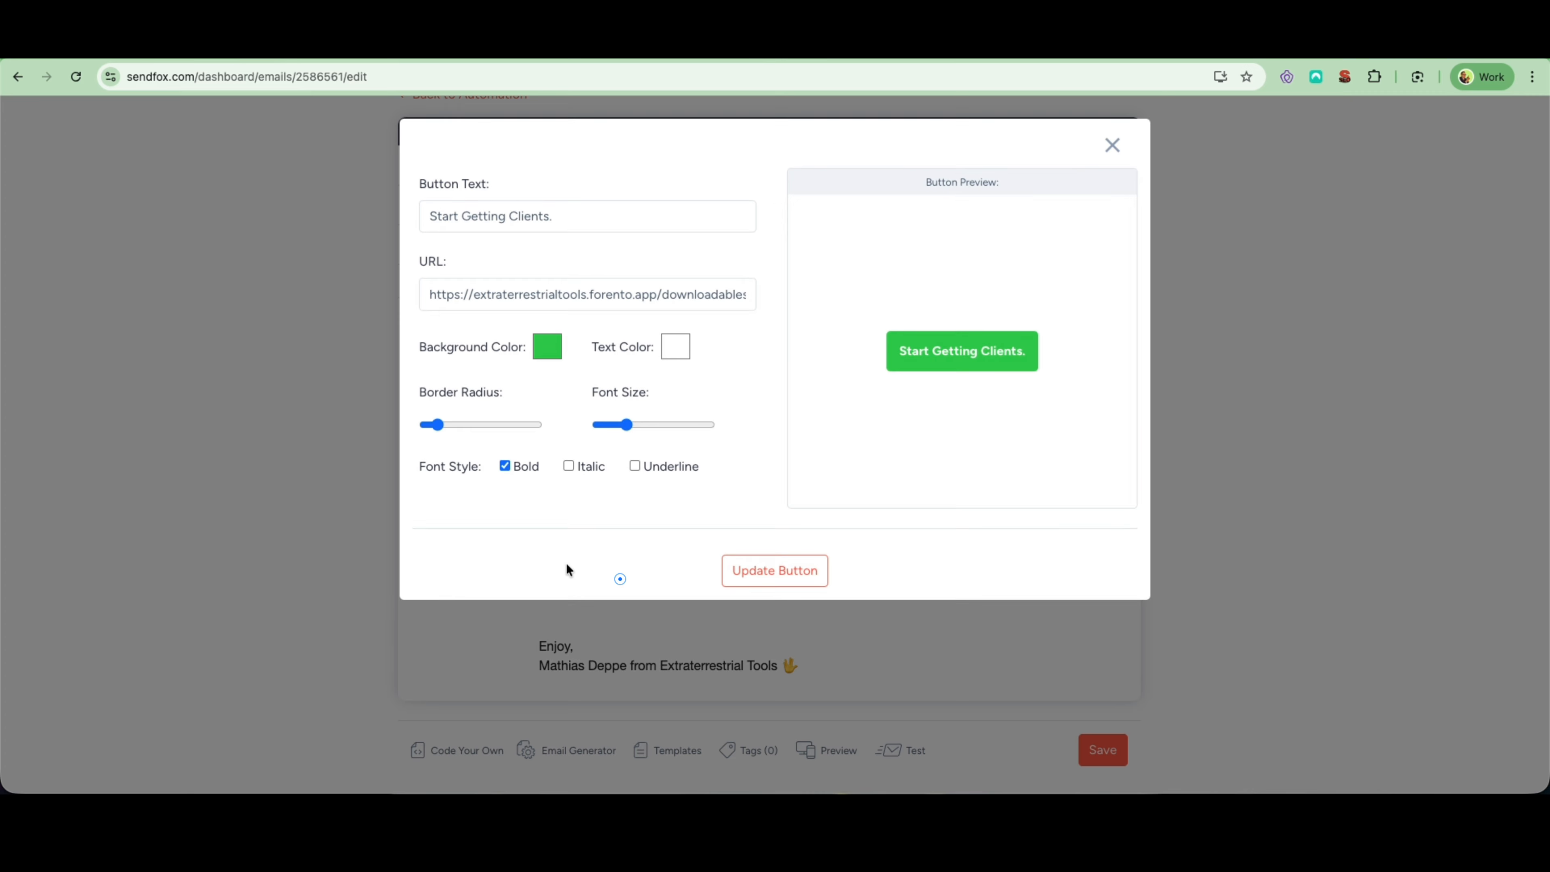
{"action": "left_click", "coordinate": [1110, 159]}
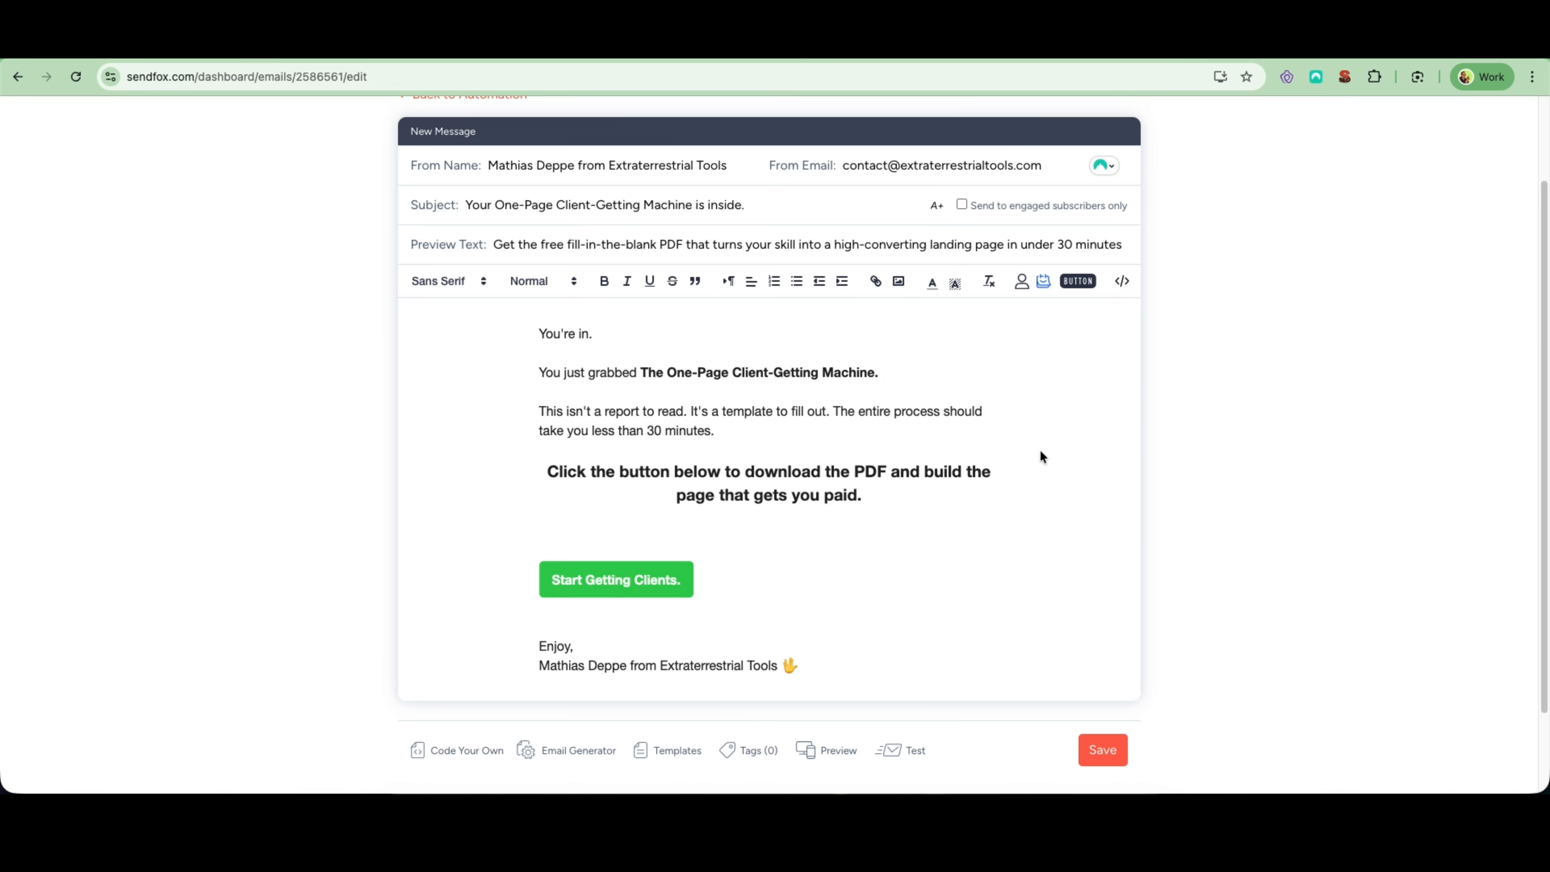
{"action": "scroll", "coordinate": [1041, 452], "scroll_direction": "up", "scroll_amount": 2}
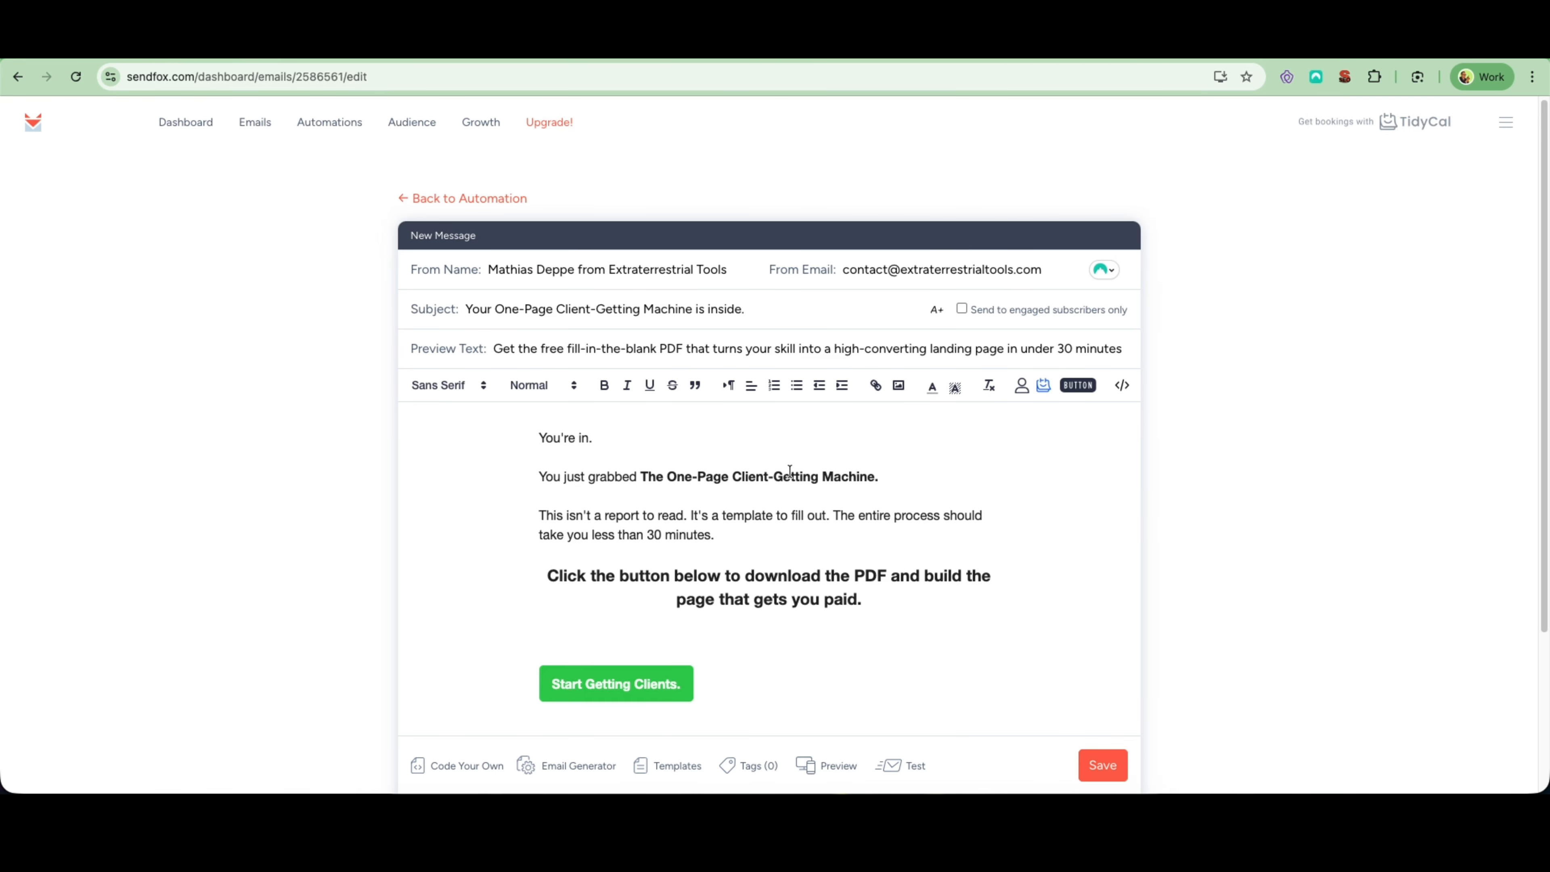
{"action": "scroll", "coordinate": [812, 478], "scroll_direction": "down", "scroll_amount": 3}
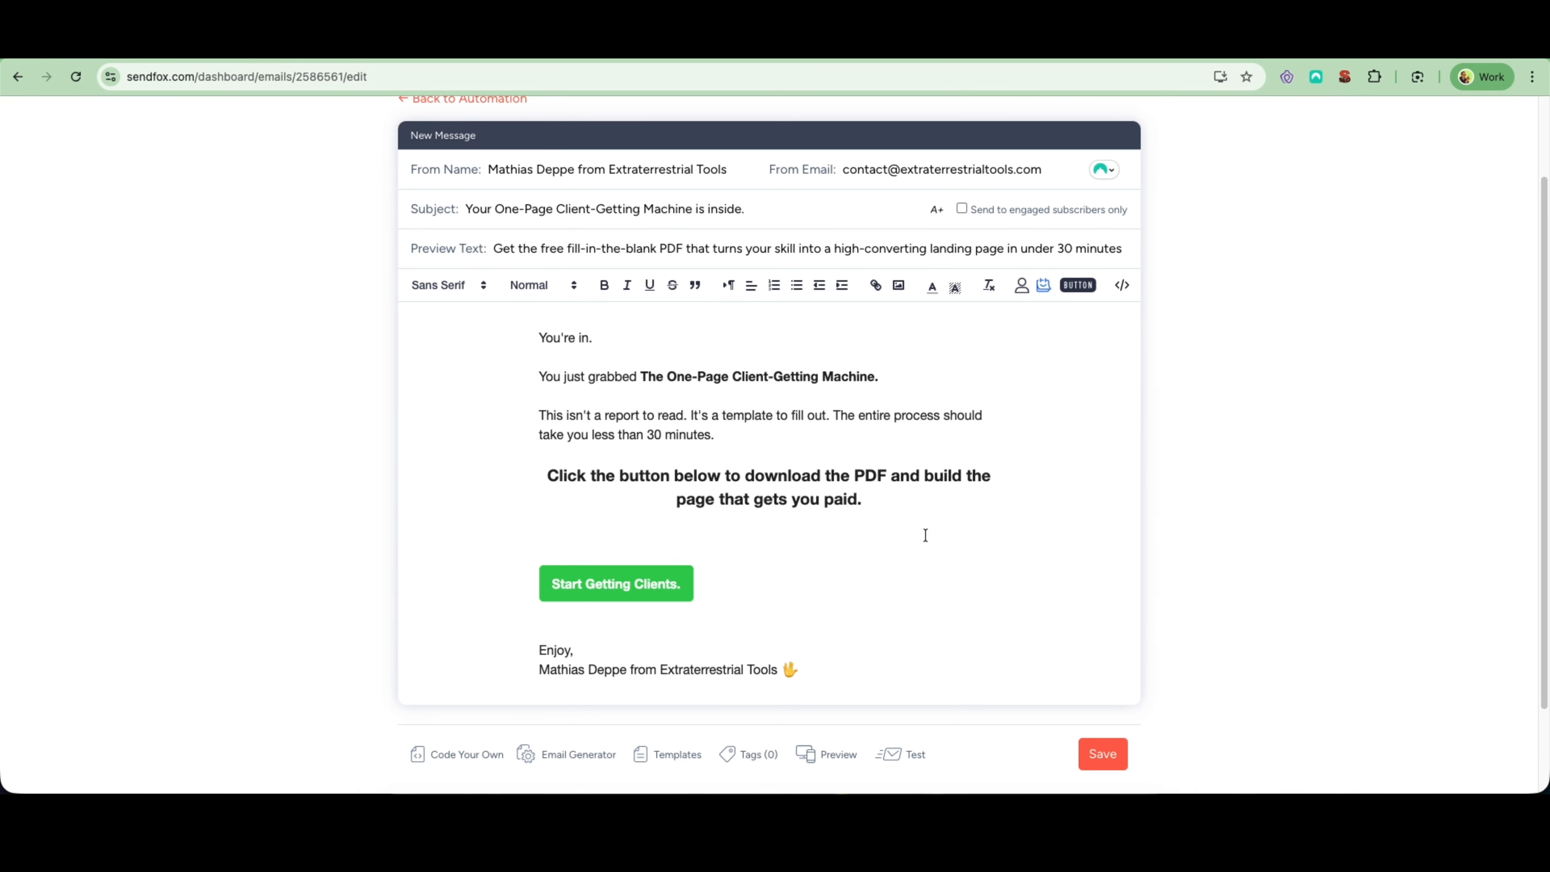
- Switch to the Forento website editor and open the overview of the site's pages
{"action": "left_click", "coordinate": [177, 46]}
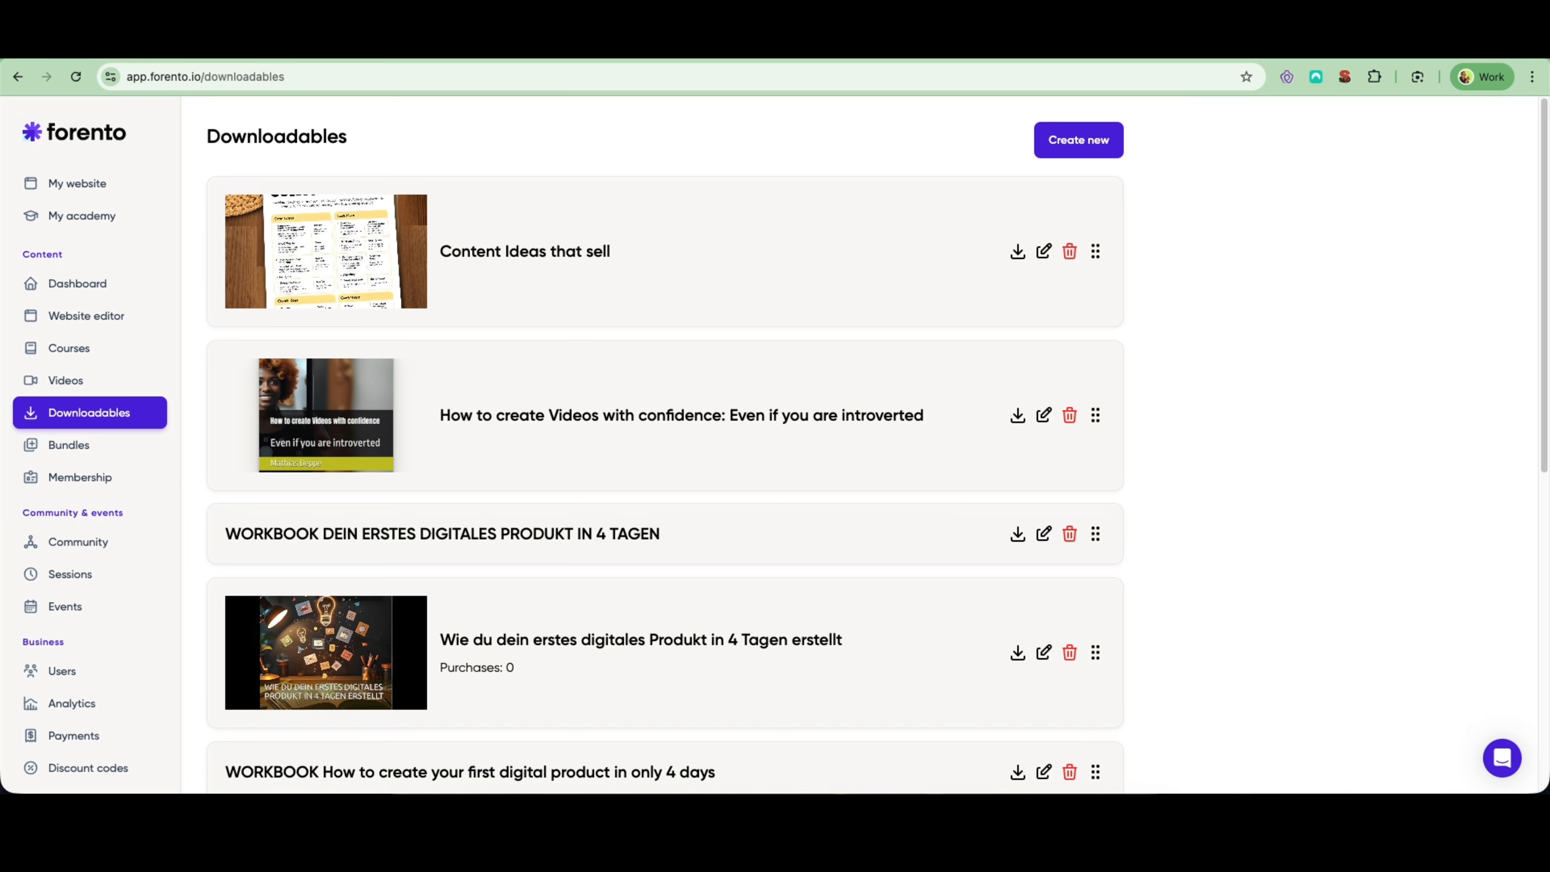
{"action": "left_click", "coordinate": [147, 45]}
{"action": "left_click", "coordinate": [176, 45]}
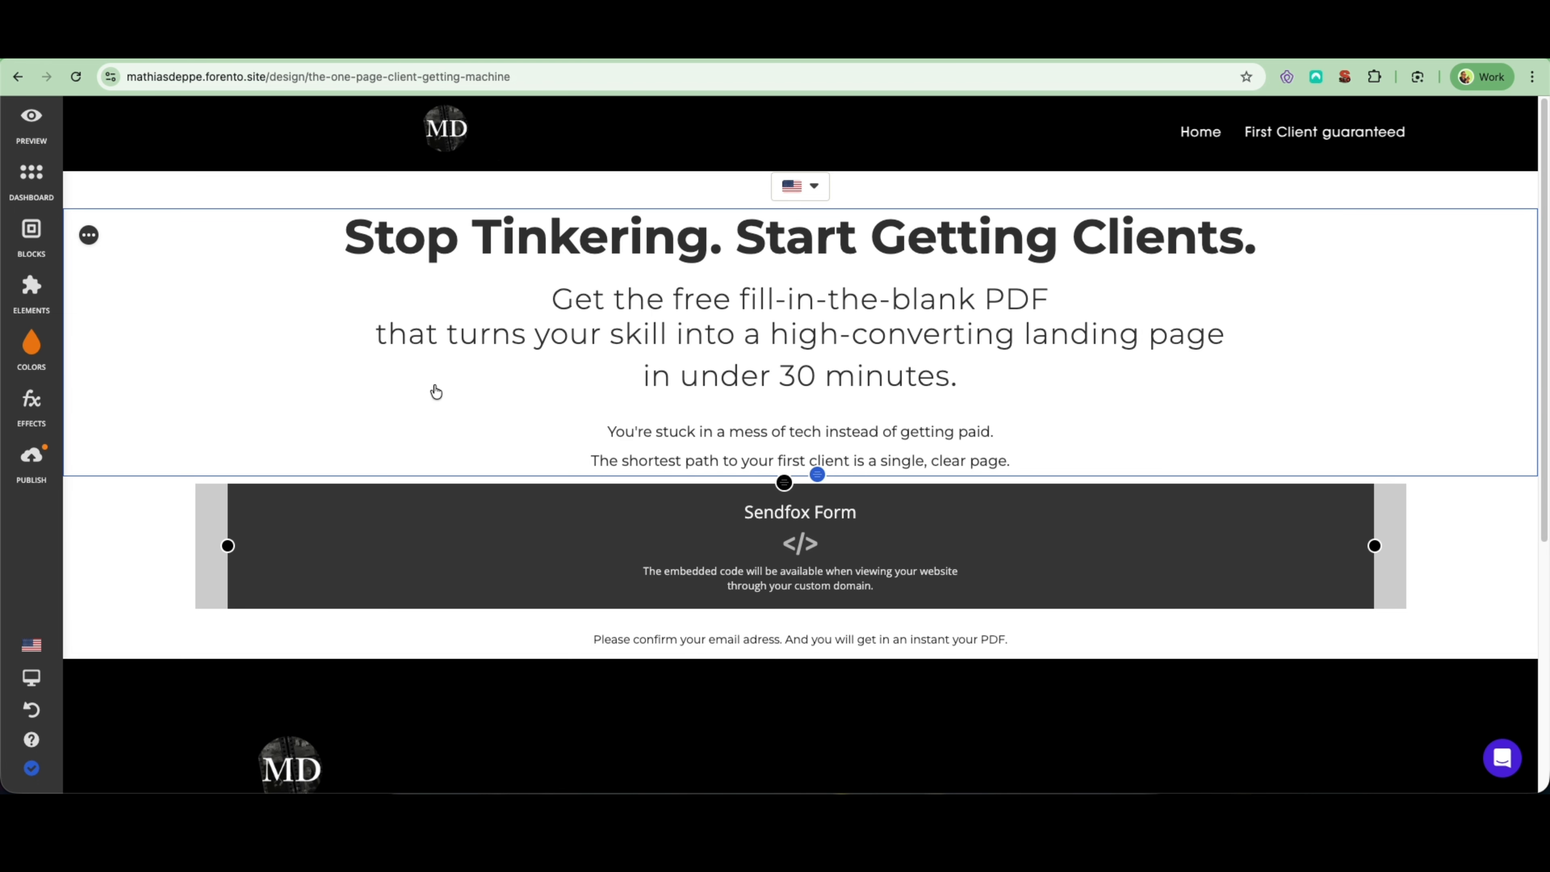
{"action": "left_click", "coordinate": [24, 190]}
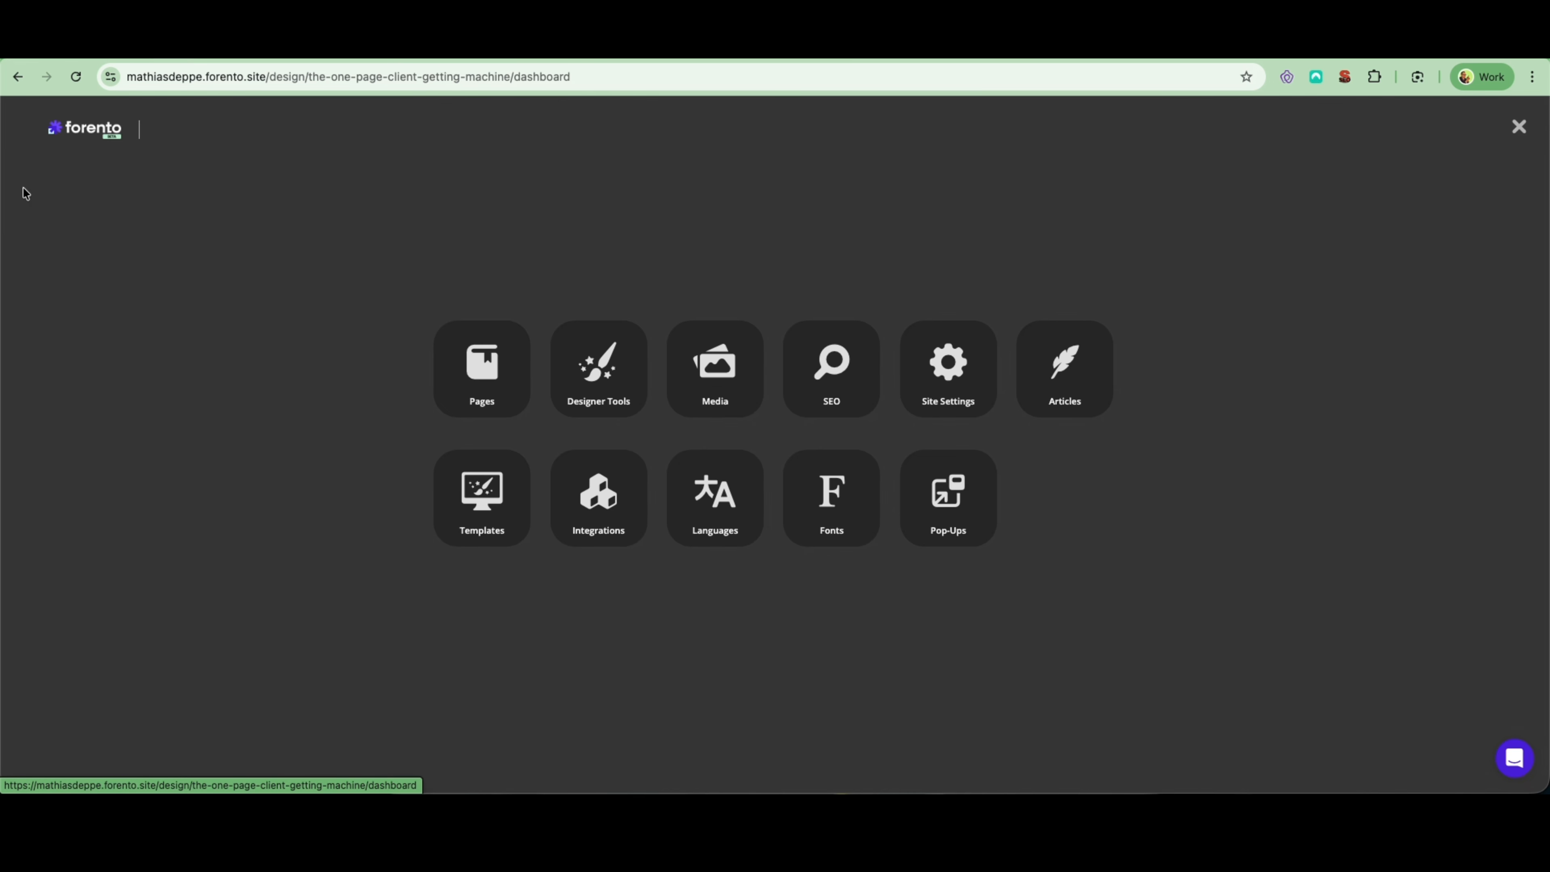
{"action": "left_click", "coordinate": [488, 382]}
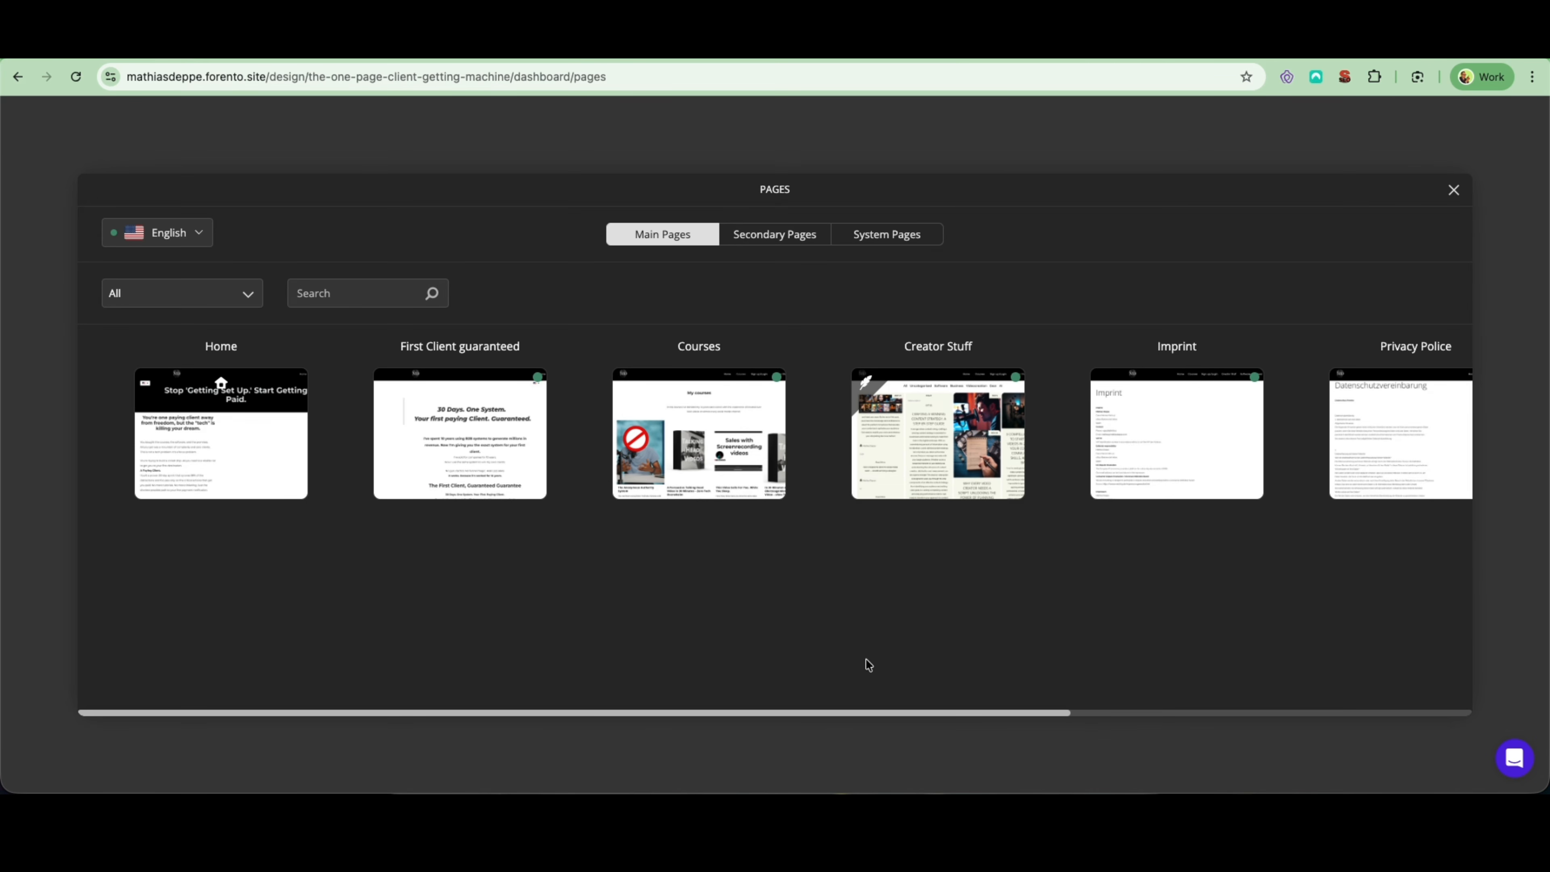
- Examine the secondary pages for "The One-Page Client-Getting Machine" landing page, and return to its design view
{"action": "mouse_move", "coordinate": [725, 479]}
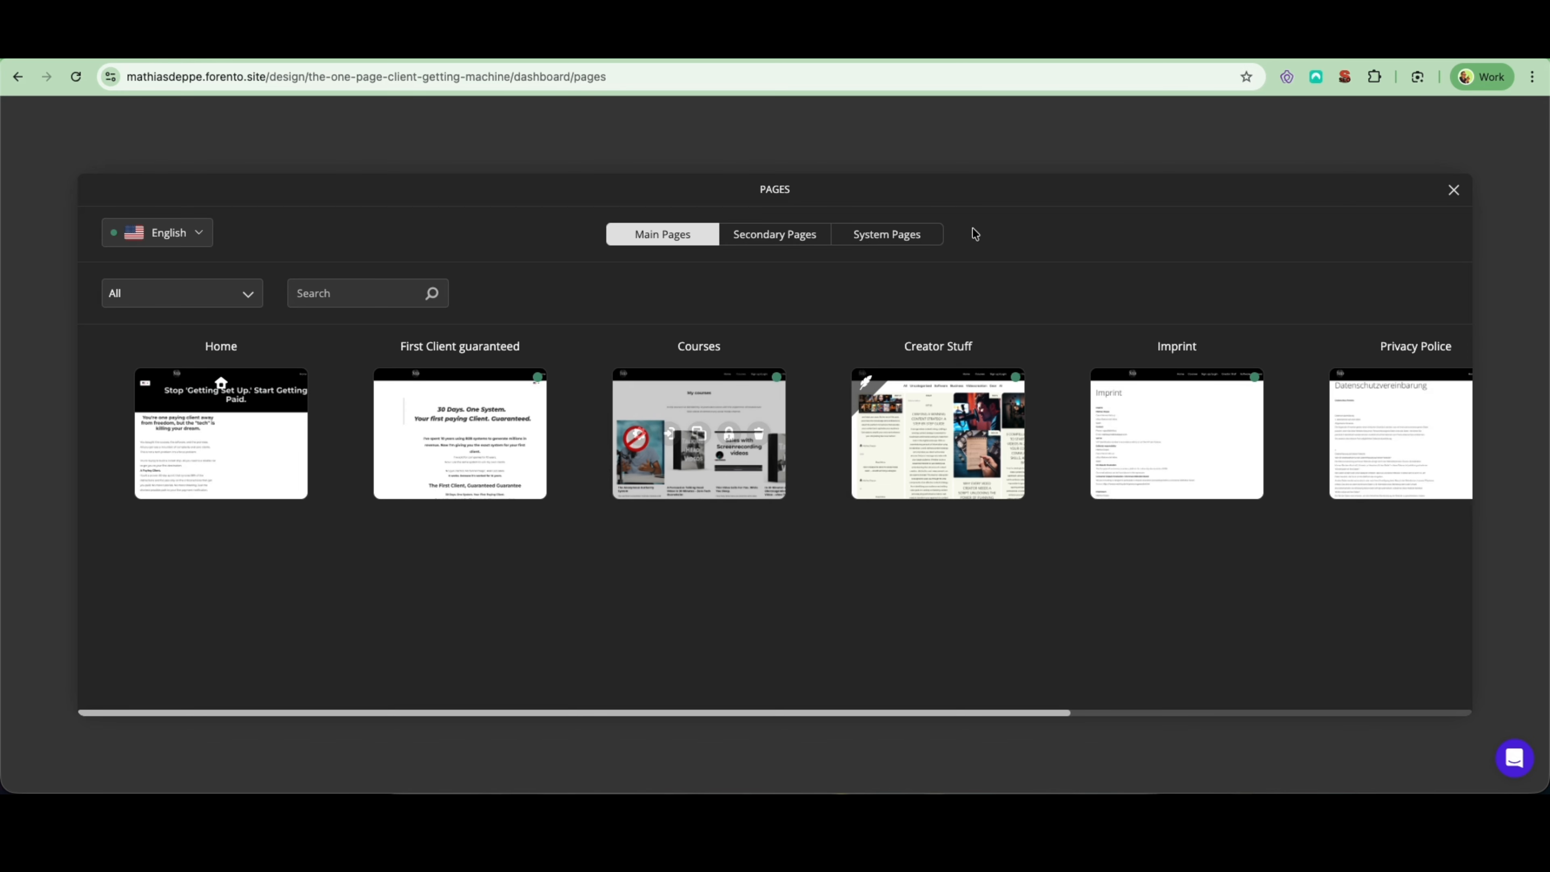
{"action": "left_click", "coordinate": [763, 234]}
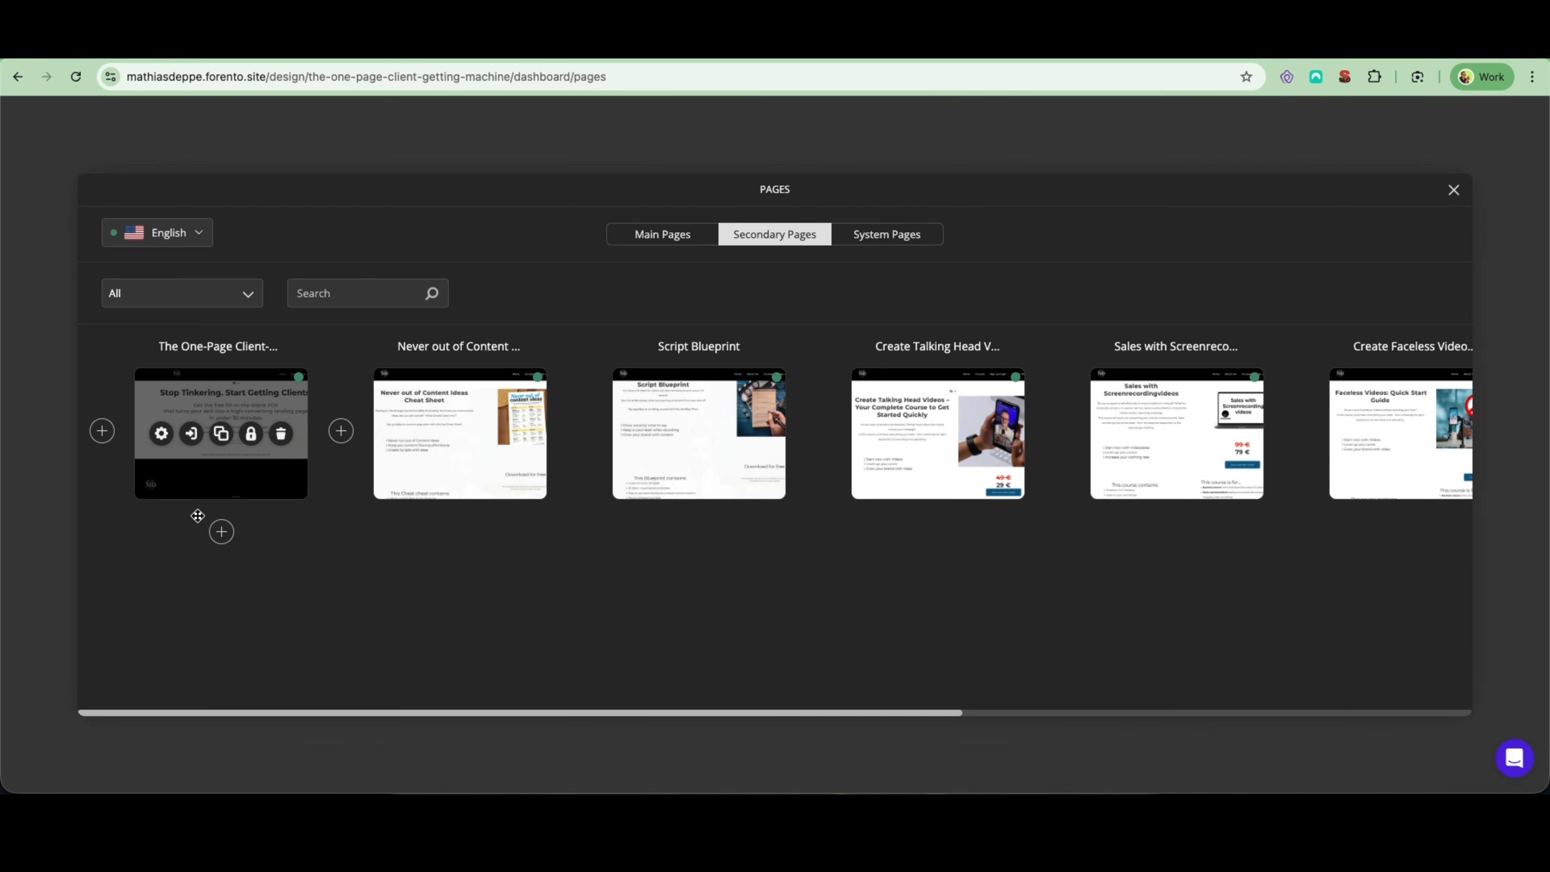
{"action": "mouse_move", "coordinate": [210, 520]}
{"action": "left_click", "coordinate": [1455, 190]}
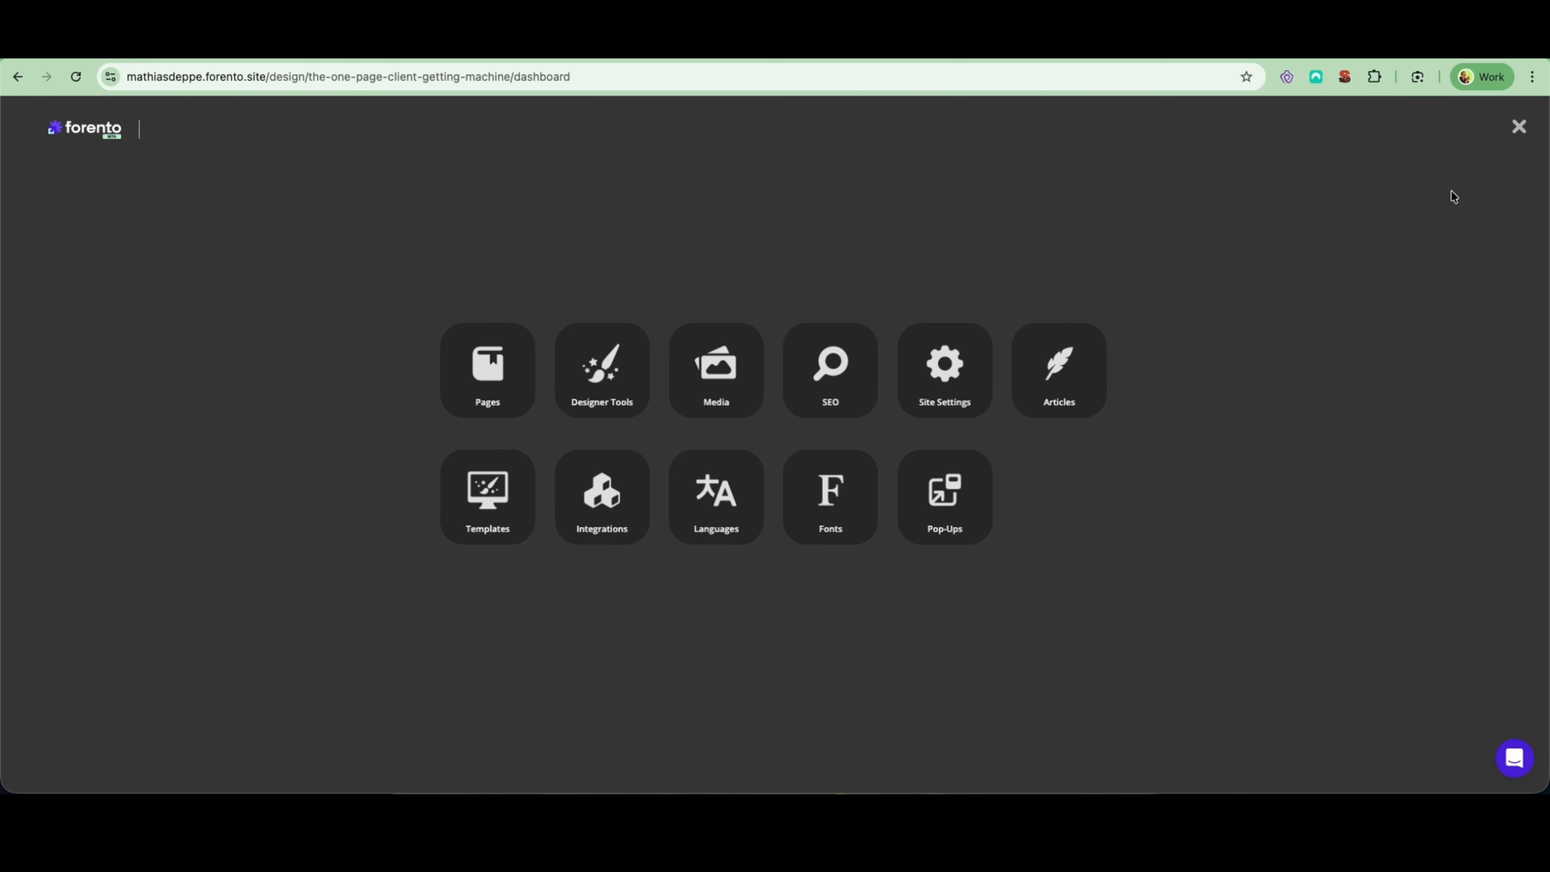
{"action": "left_click", "coordinate": [1519, 129]}
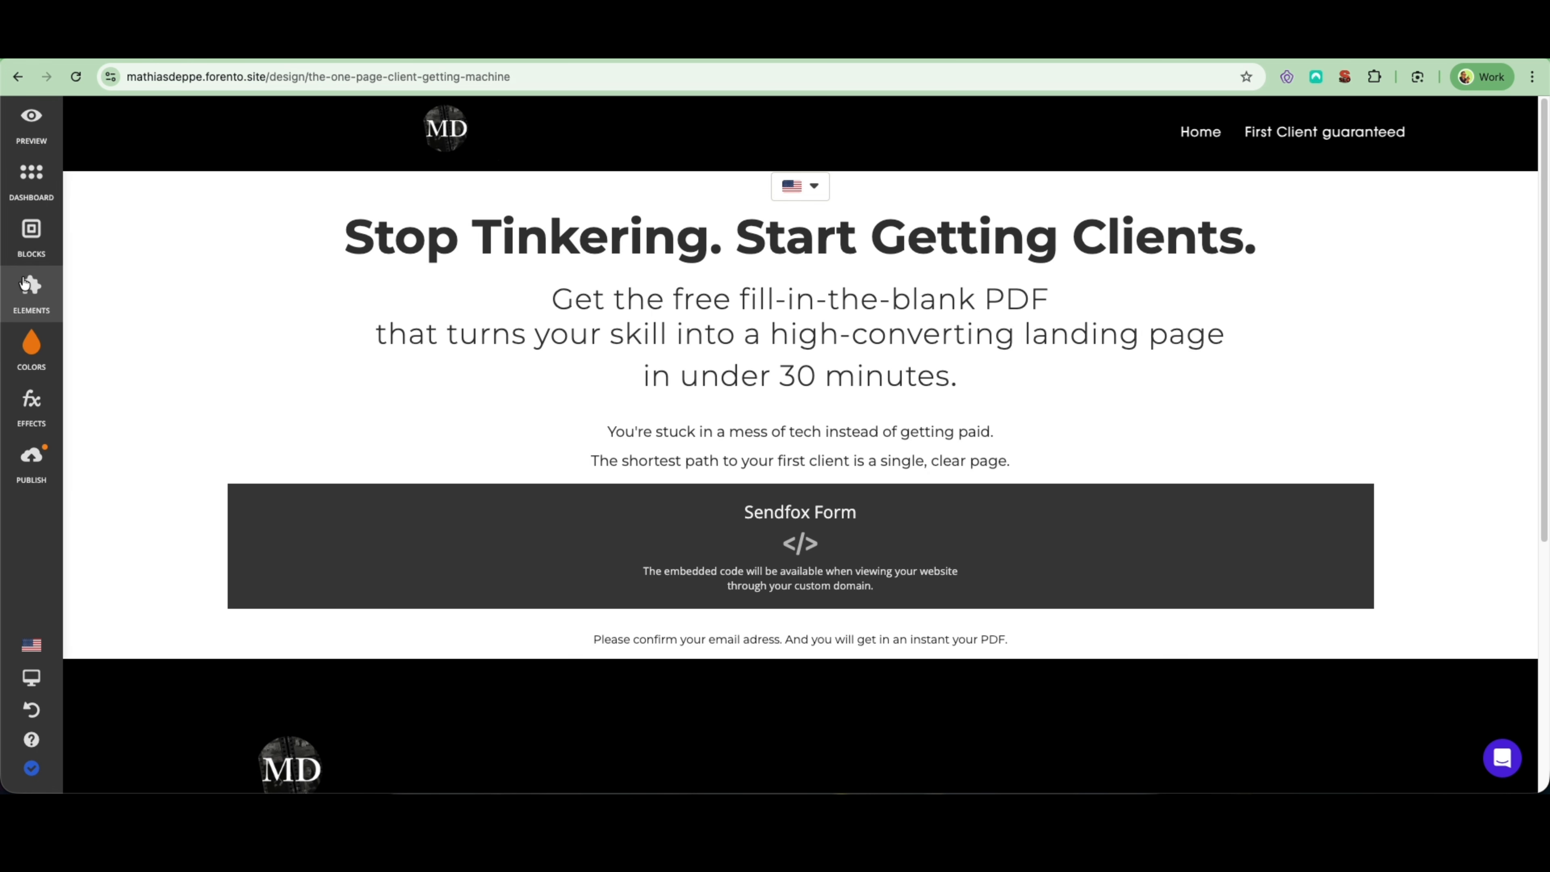
- Add a Custom HTML element to the landing page directly below the Sendfox Form block
{"action": "left_click", "coordinate": [29, 290]}
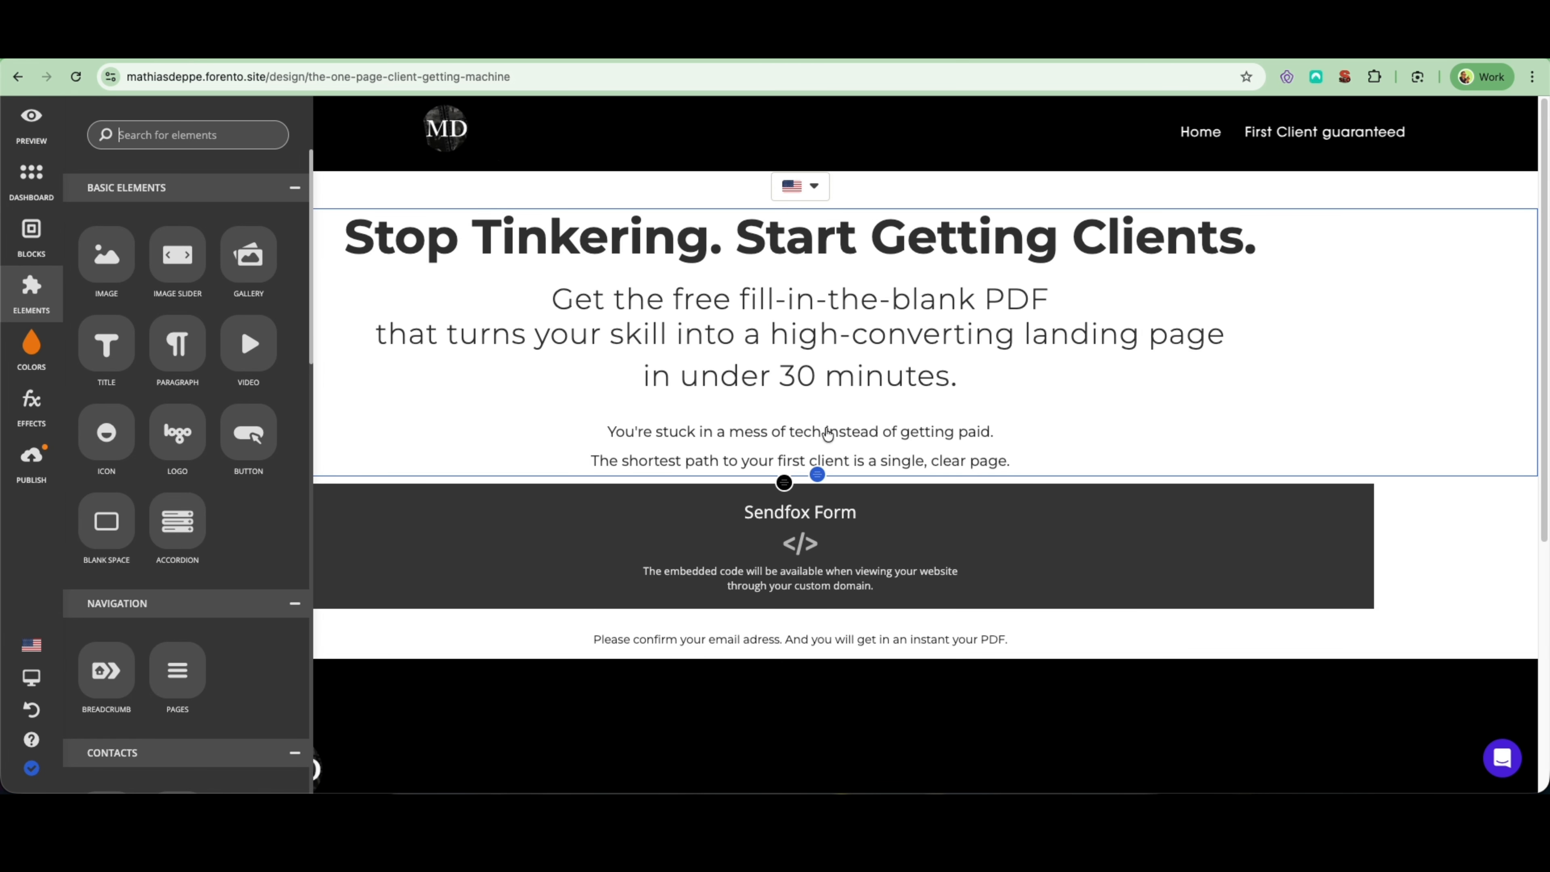
{"action": "scroll", "coordinate": [227, 426], "scroll_direction": "down", "scroll_amount": 10}
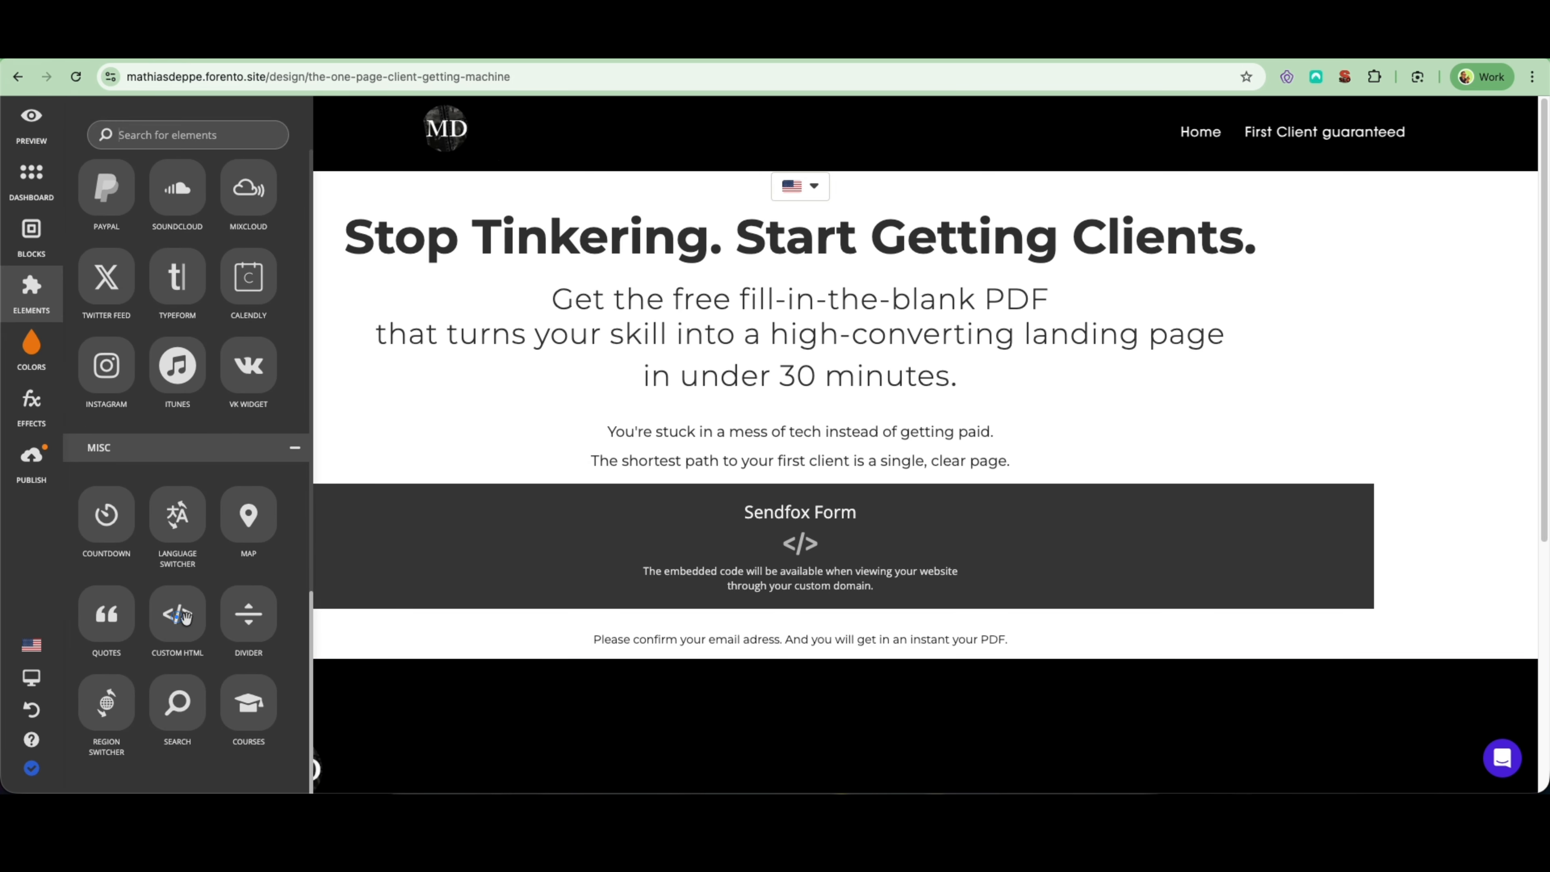
{"action": "left_click_drag", "start_coordinate": [185, 617], "coordinate": [598, 672]}
{"action": "left_click_drag", "start_coordinate": [597, 671], "coordinate": [595, 672]}
{"action": "scroll", "coordinate": [602, 664], "scroll_direction": "down", "scroll_amount": 6}
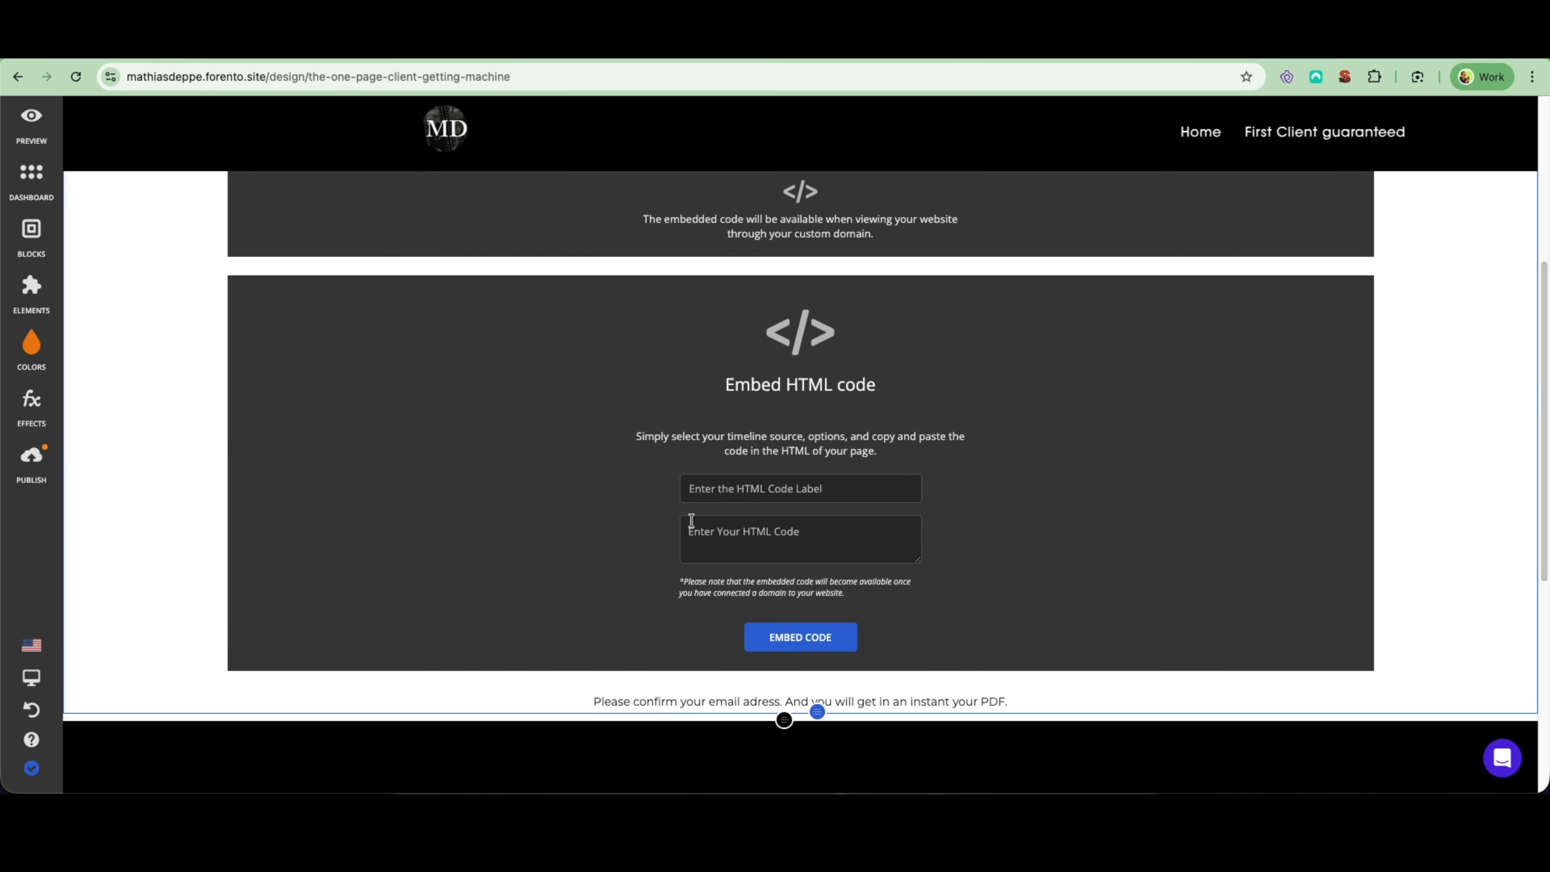
- Try to embed the HTML code "ASas" under the label "ASAS" in the new block
{"action": "left_click", "coordinate": [710, 489]}
{"action": "type", "text": "ASAS"}
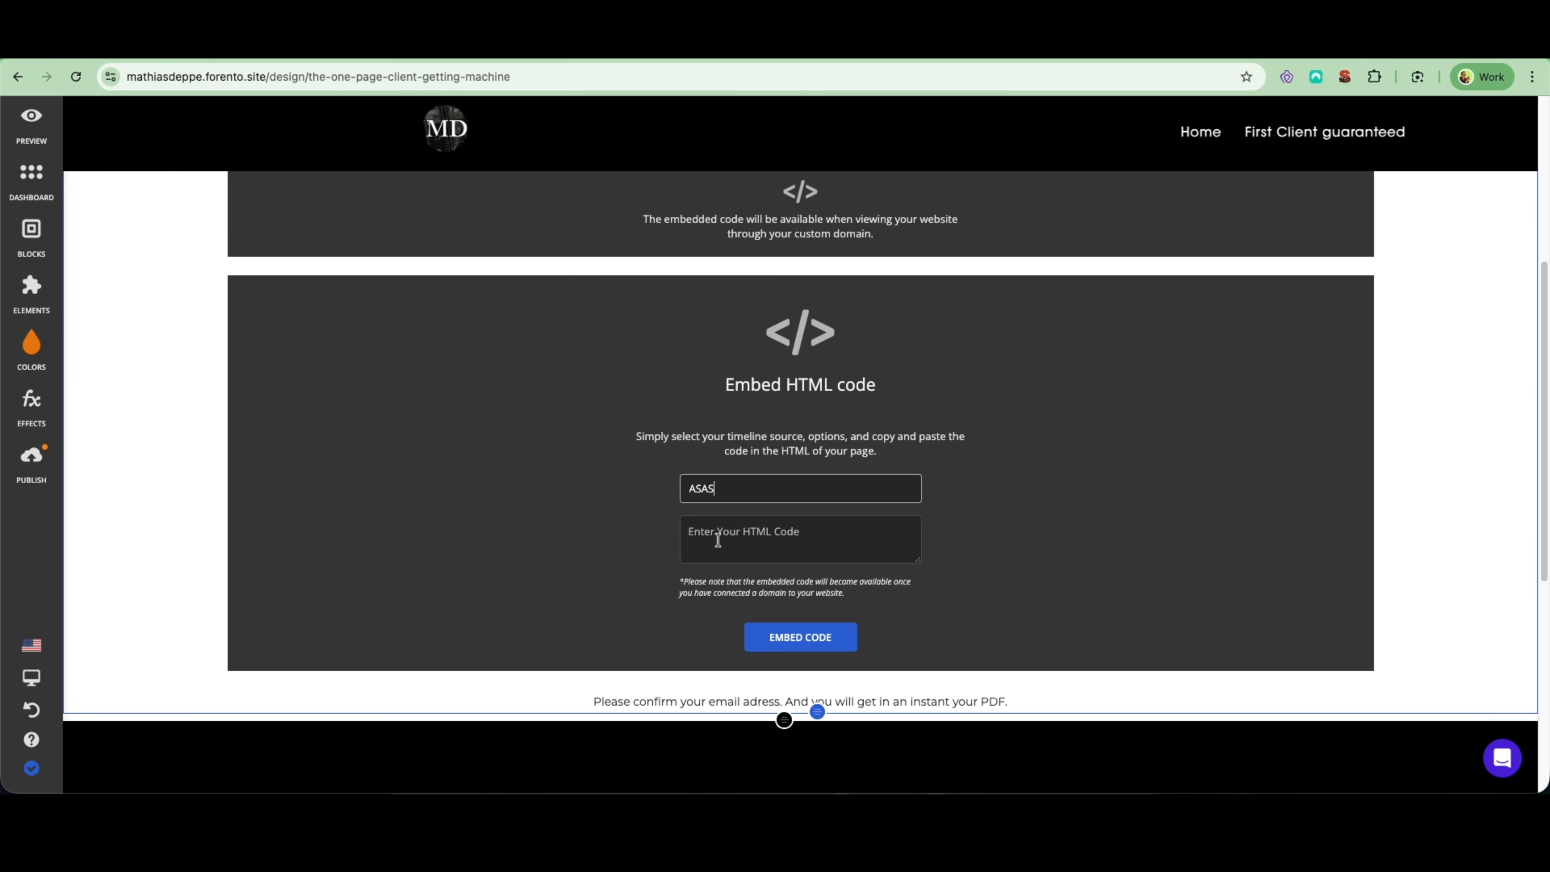
{"action": "left_click", "coordinate": [718, 537]}
{"action": "type", "text": "ASas"}
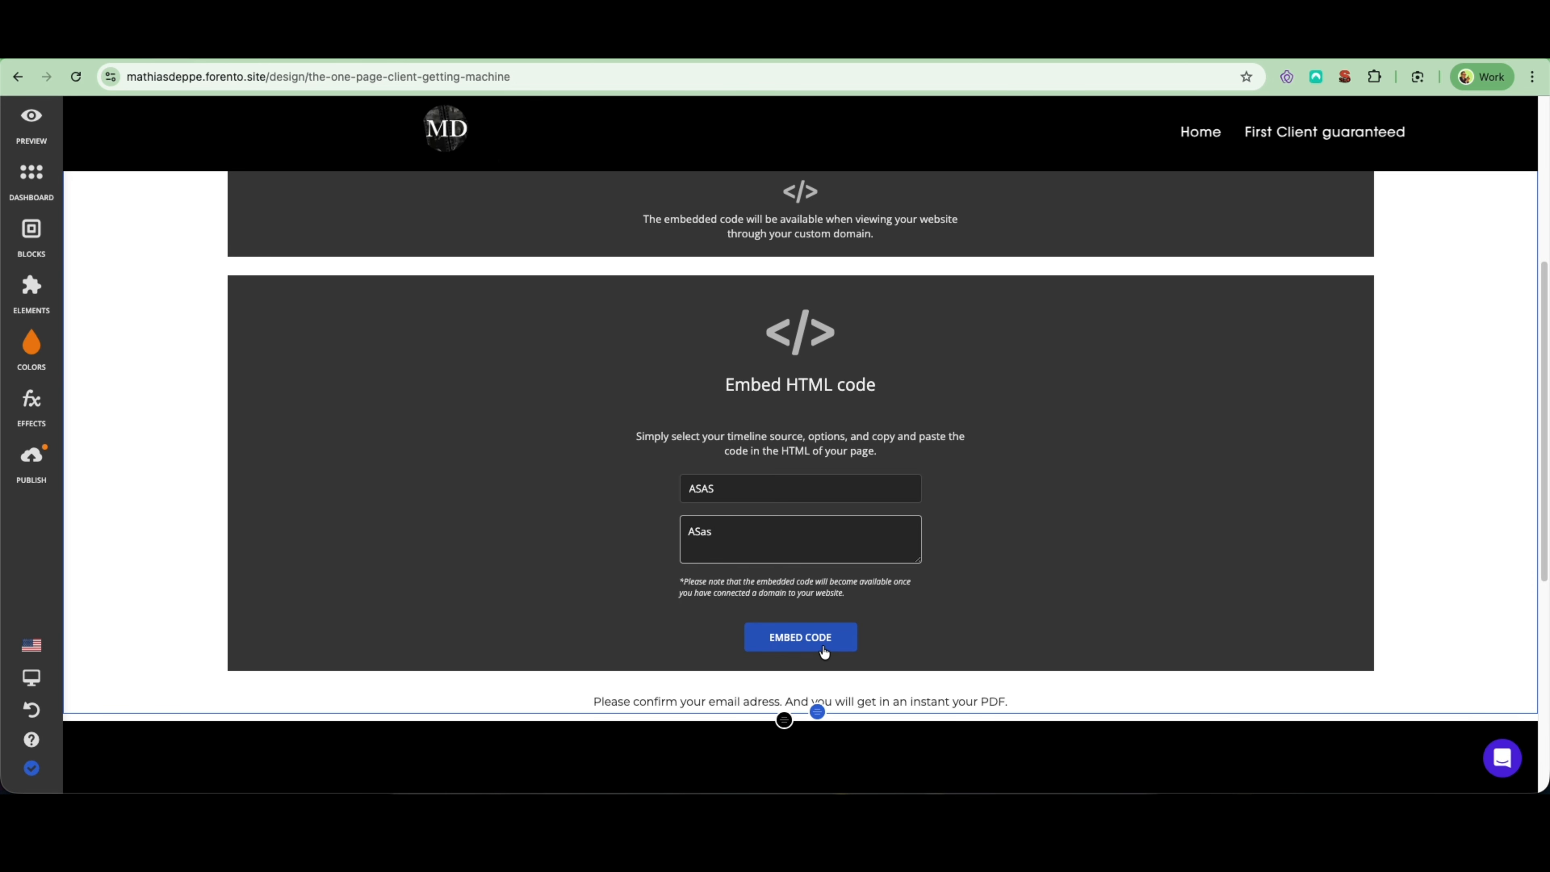
{"action": "left_click", "coordinate": [813, 630]}
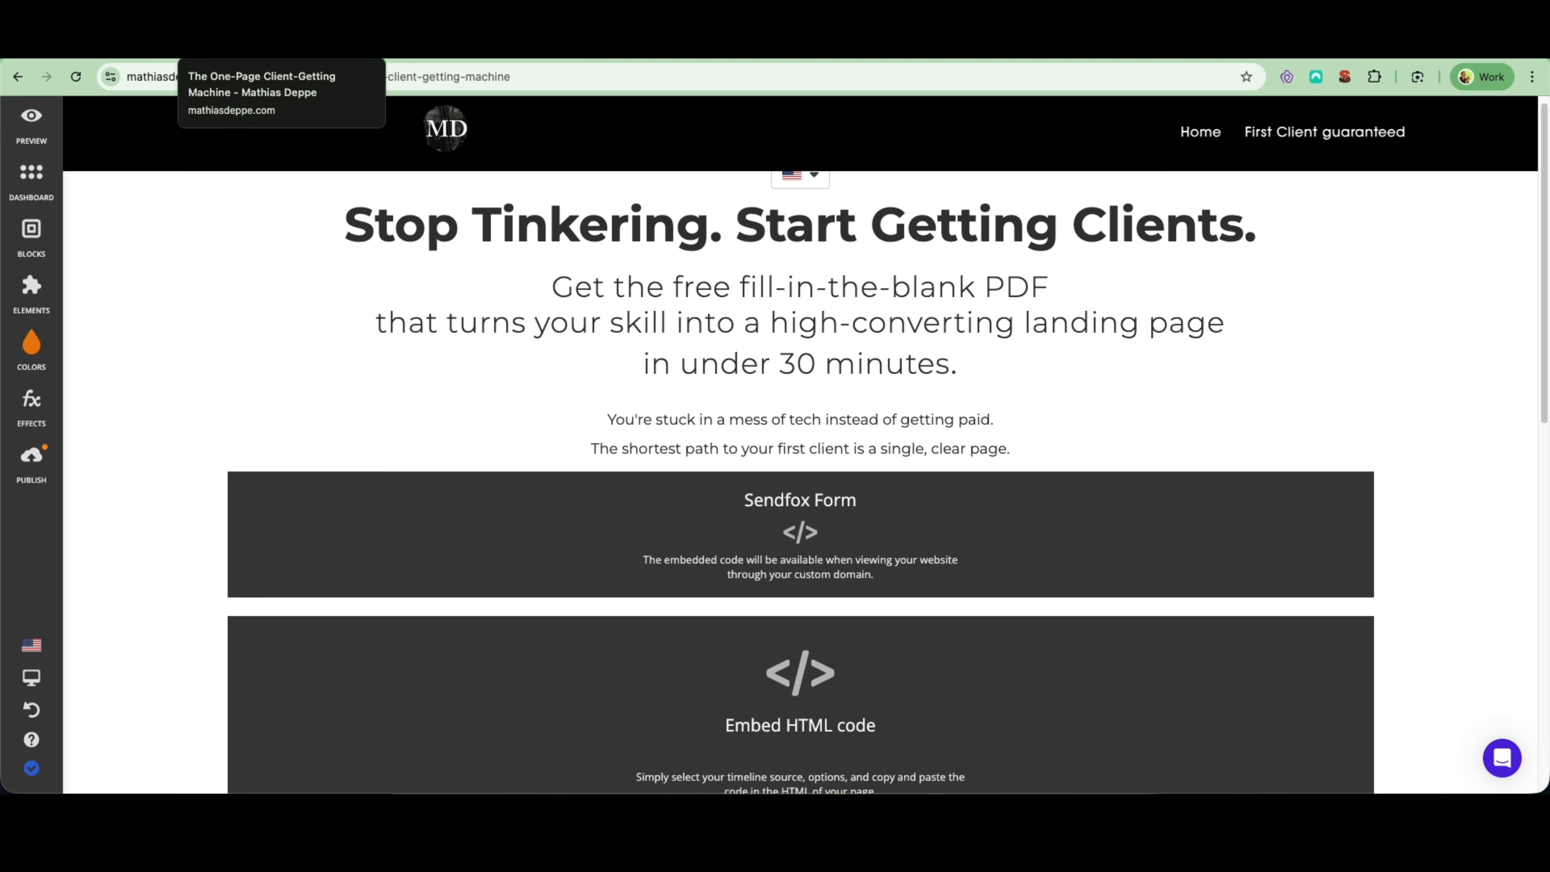
- Switch to the published landing page to view the live SendFox sign-up form
{"action": "left_click", "coordinate": [244, 46]}
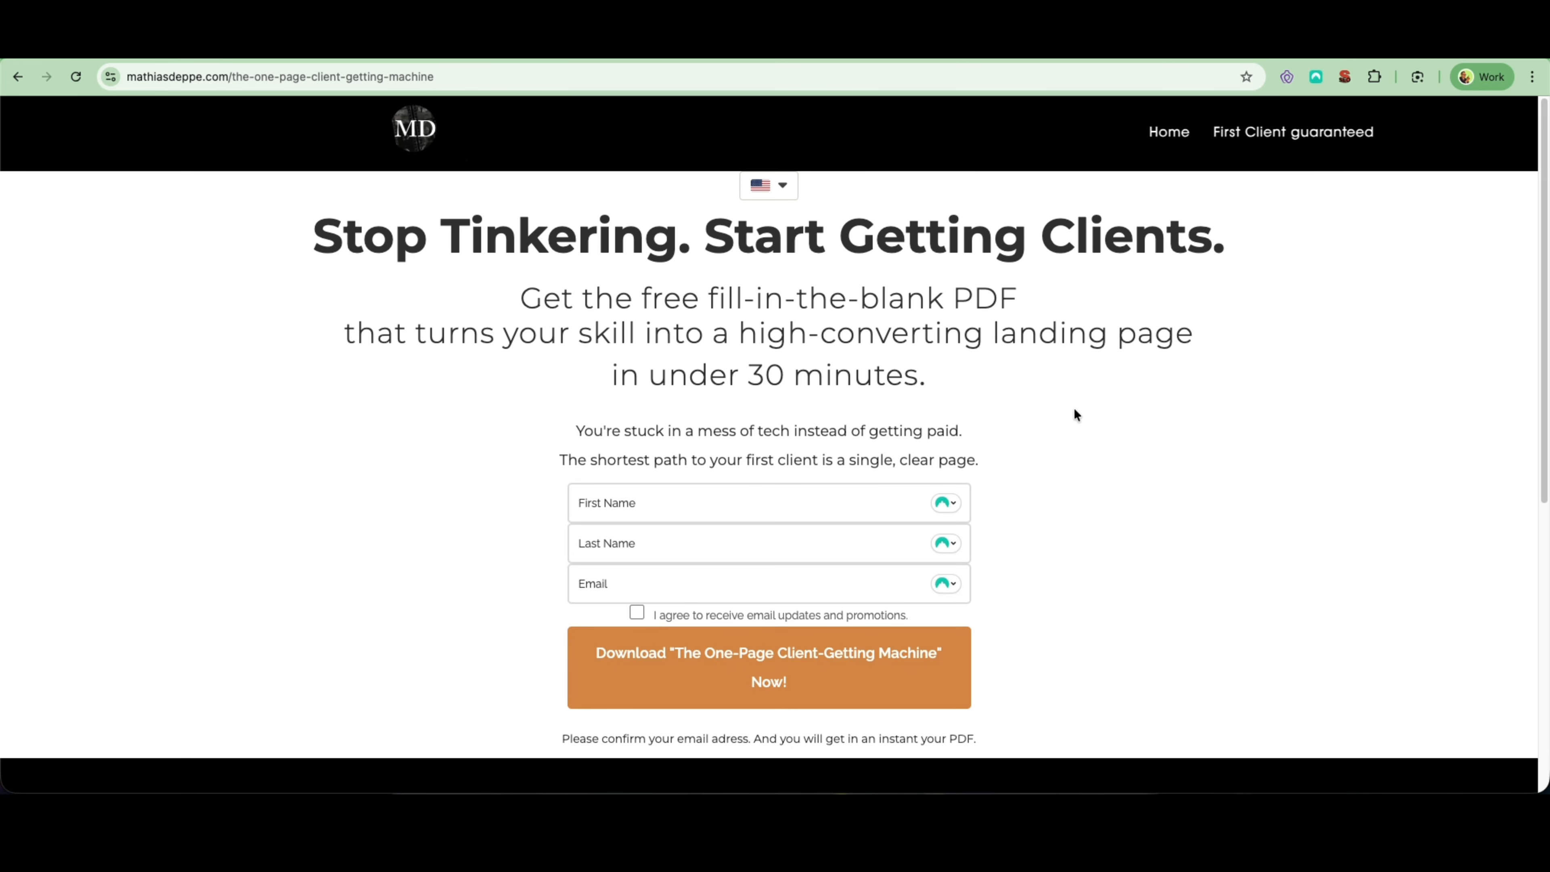